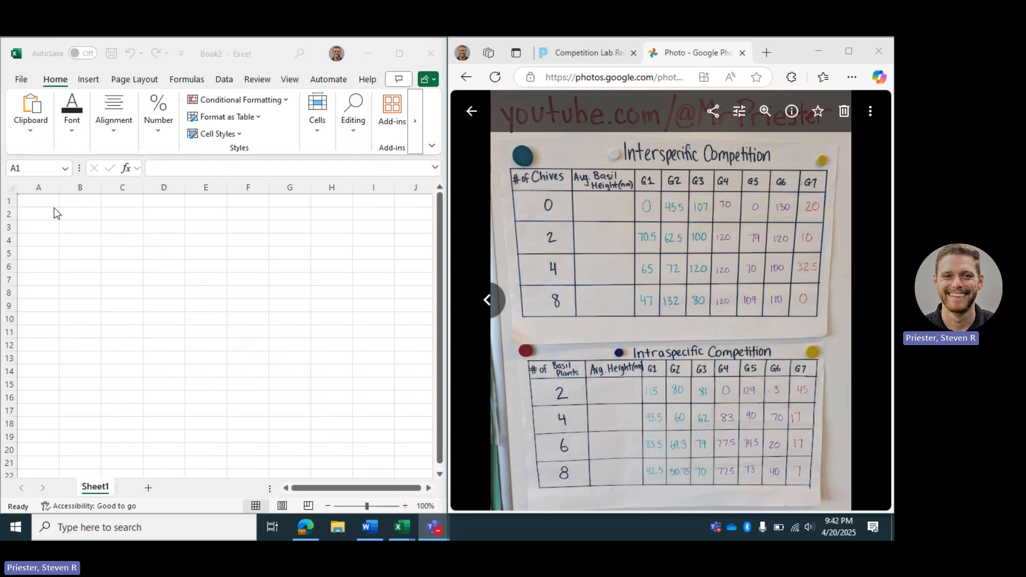
pyautogui.click(163, 530)
pyautogui.write('ex')
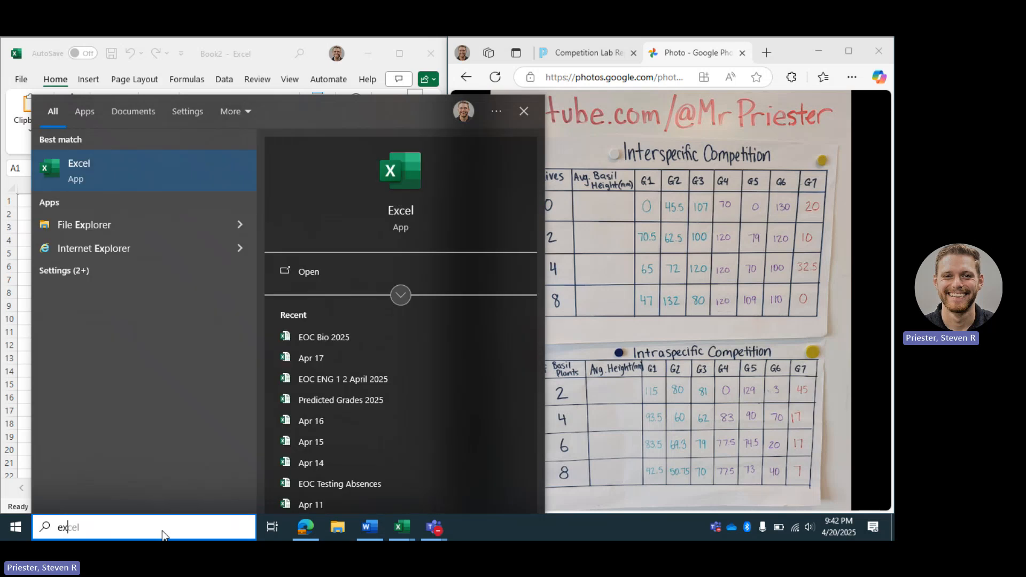
pyautogui.write('cel')
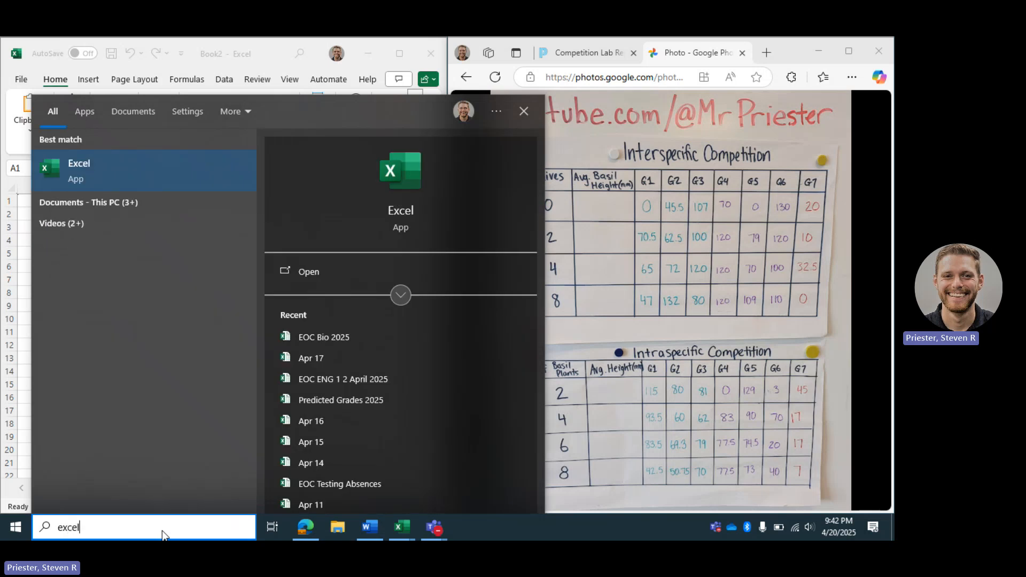
pyautogui.click(25, 249)
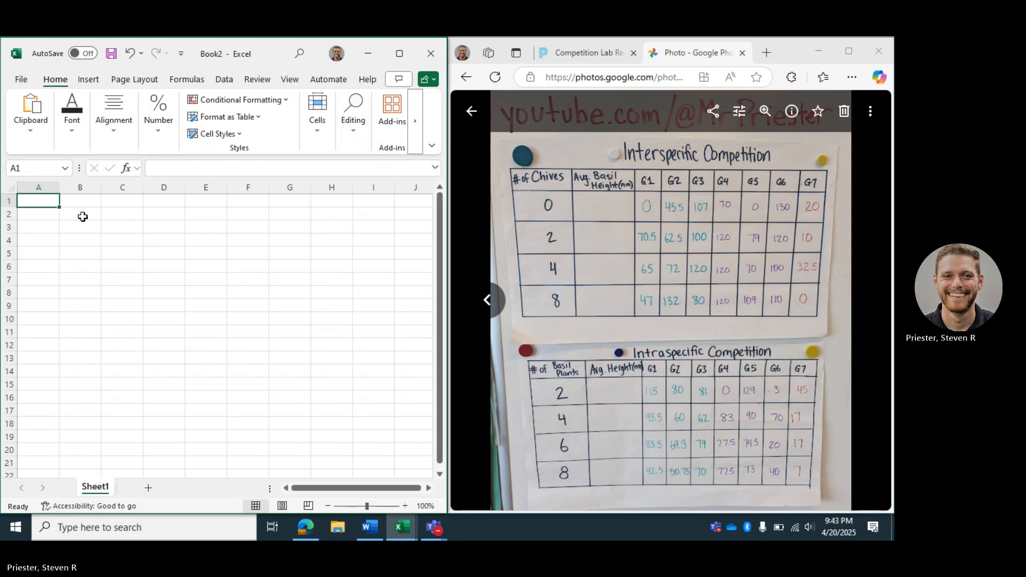
# - Enter the title Interspecific Competition in cell A1
pyautogui.write('Int')
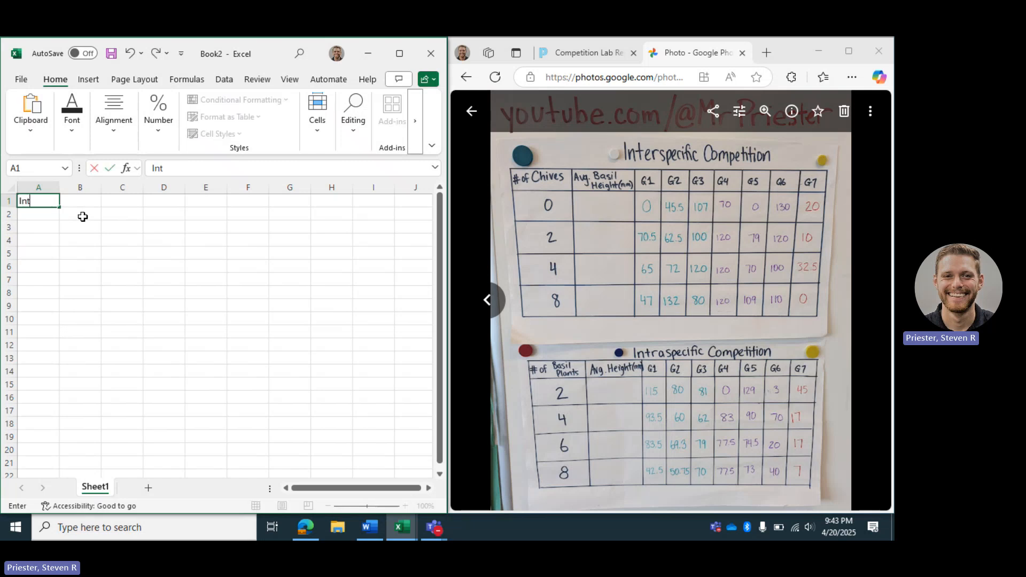
pyautogui.write('erspecific')
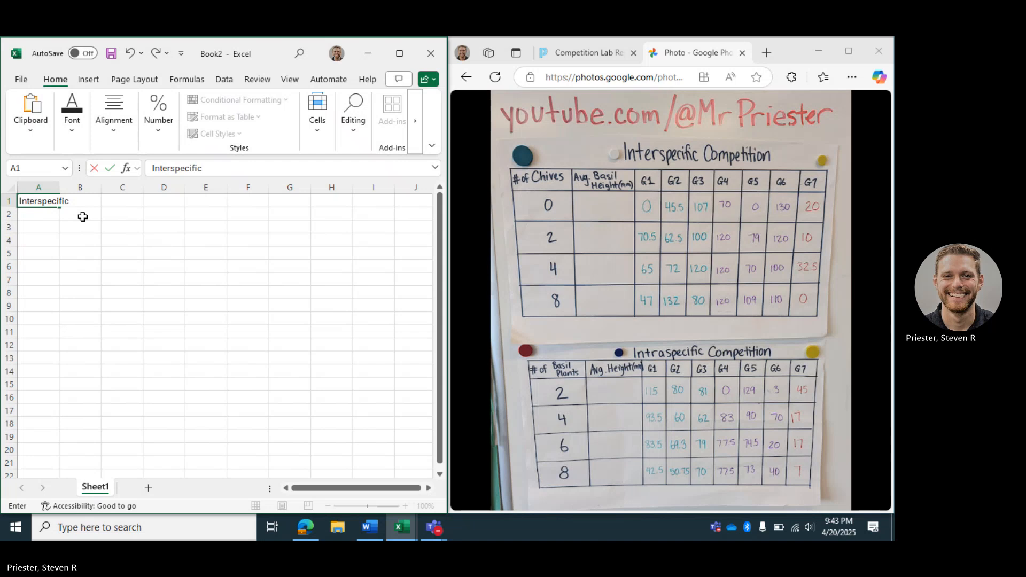
pyautogui.write(' Competition')
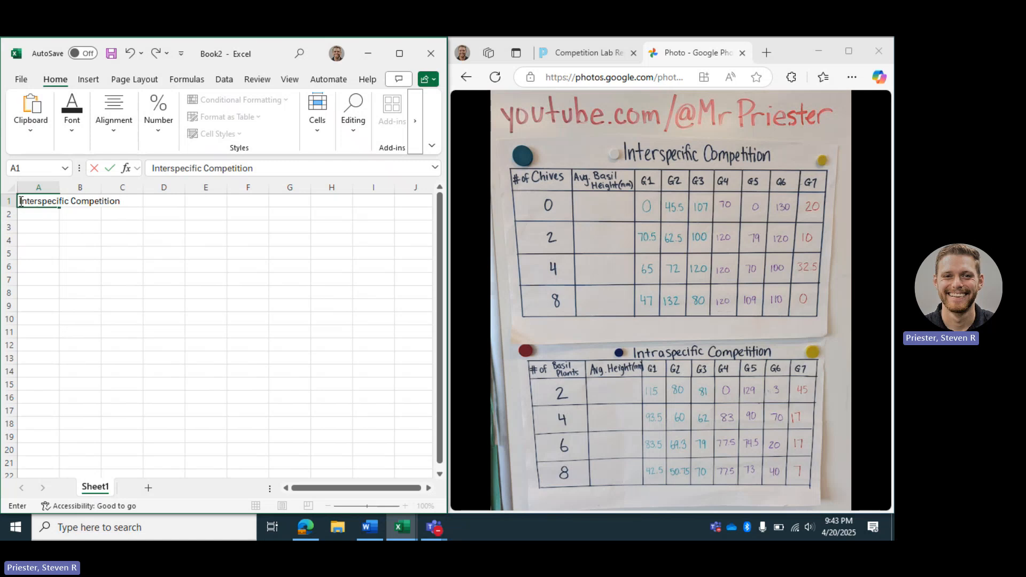
pyautogui.moveTo(20, 201); pyautogui.dragTo(122, 199)
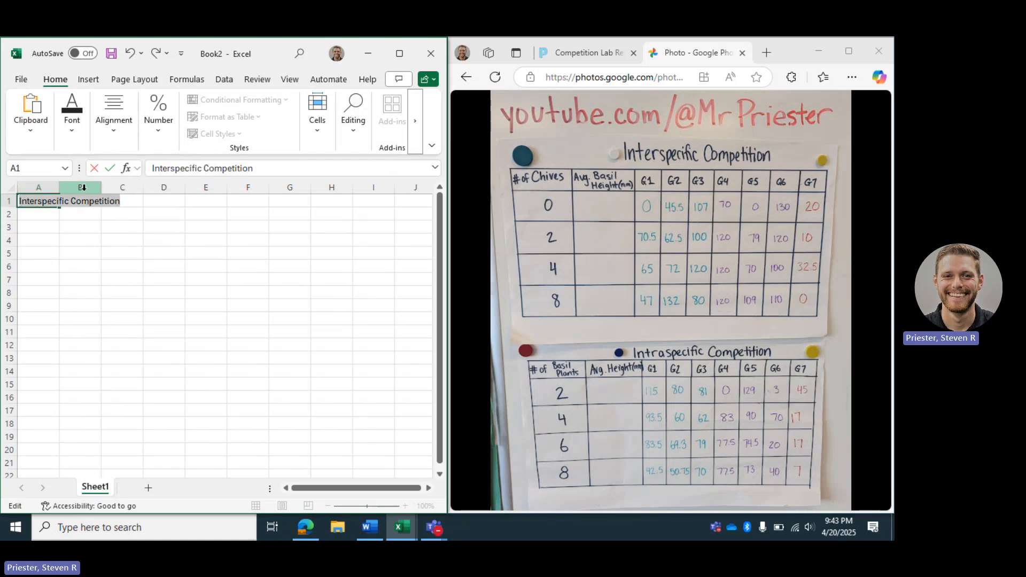
pyautogui.click(114, 258)
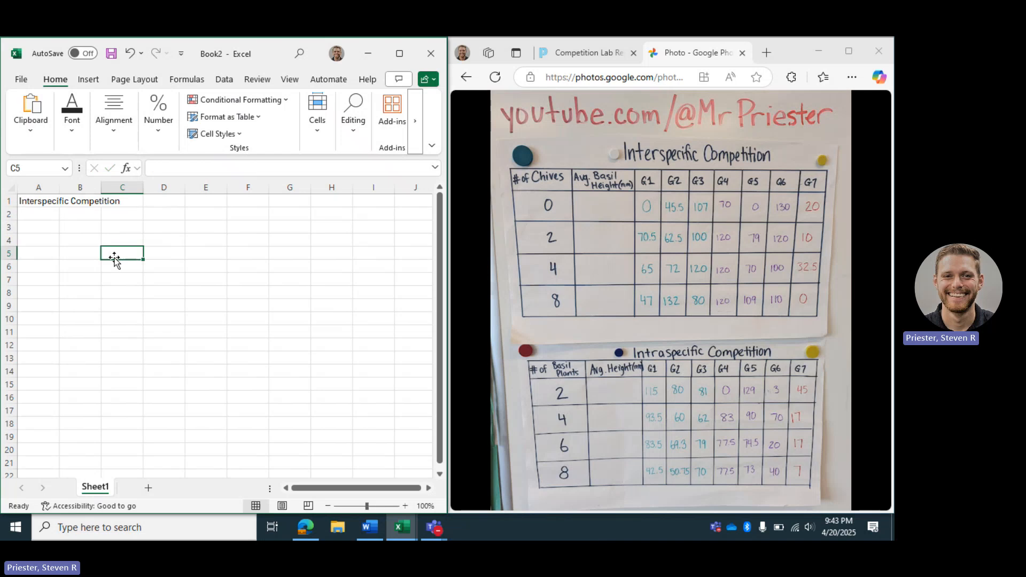
# - Widen column A so the title fits within it
pyautogui.click(43, 201)
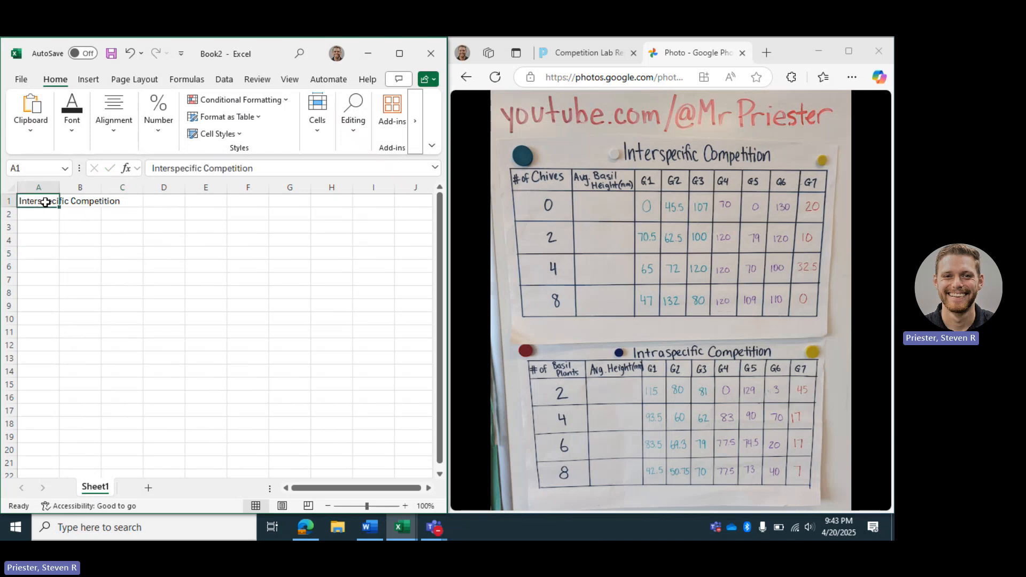
pyautogui.click(84, 203)
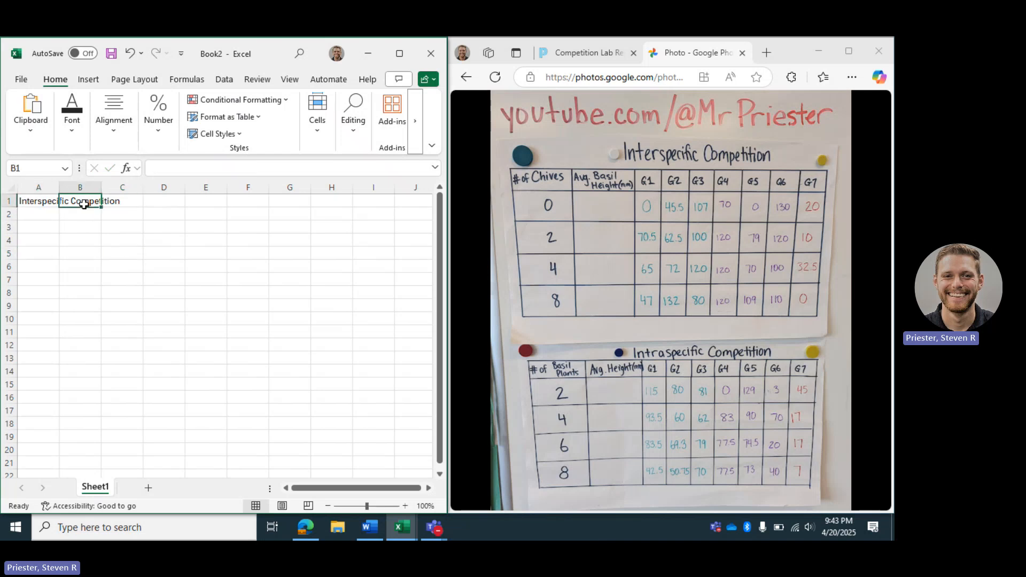
pyautogui.doubleClick(84, 204)
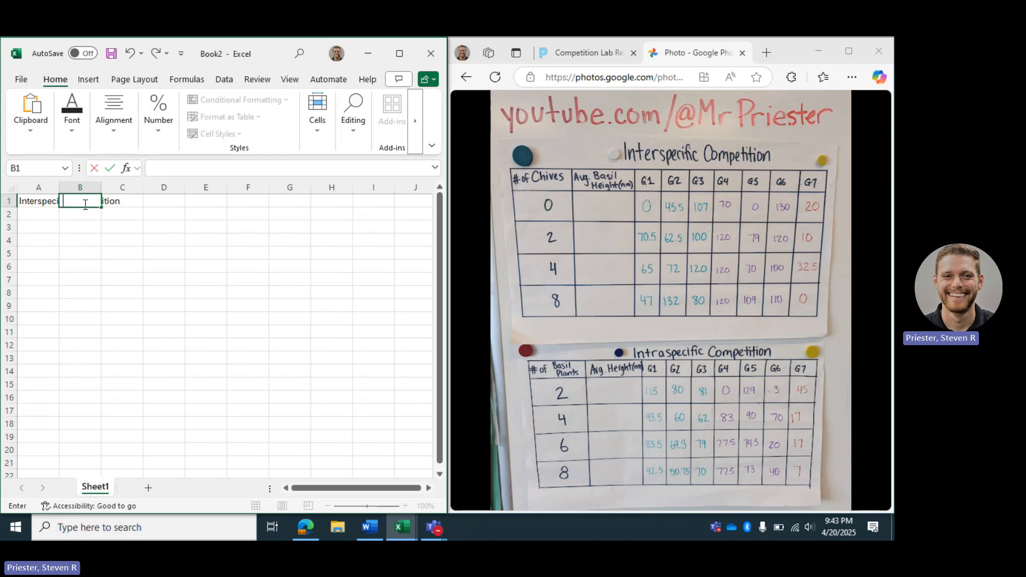
pyautogui.click(72, 263)
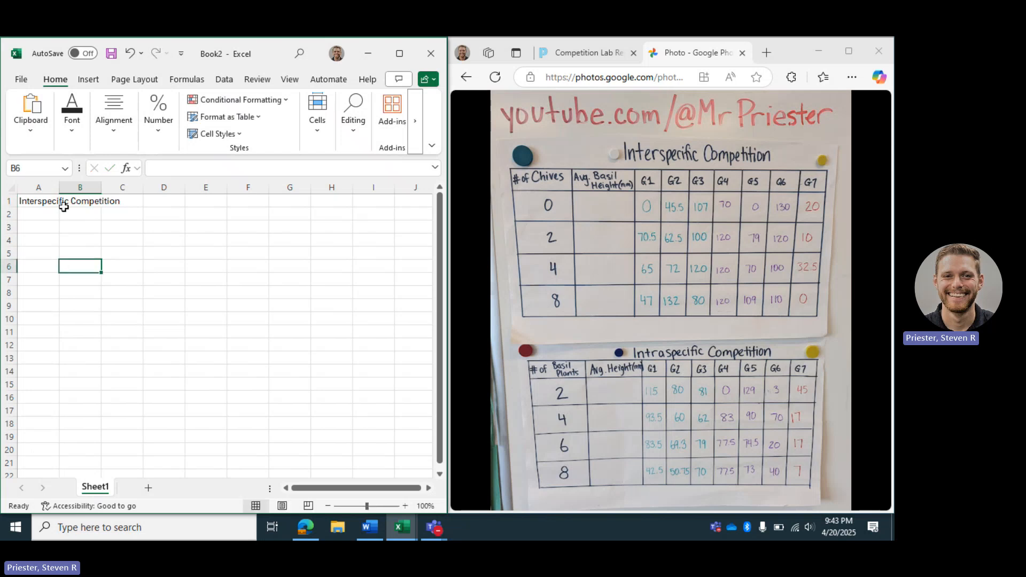
pyautogui.moveTo(59, 187); pyautogui.dragTo(127, 188)
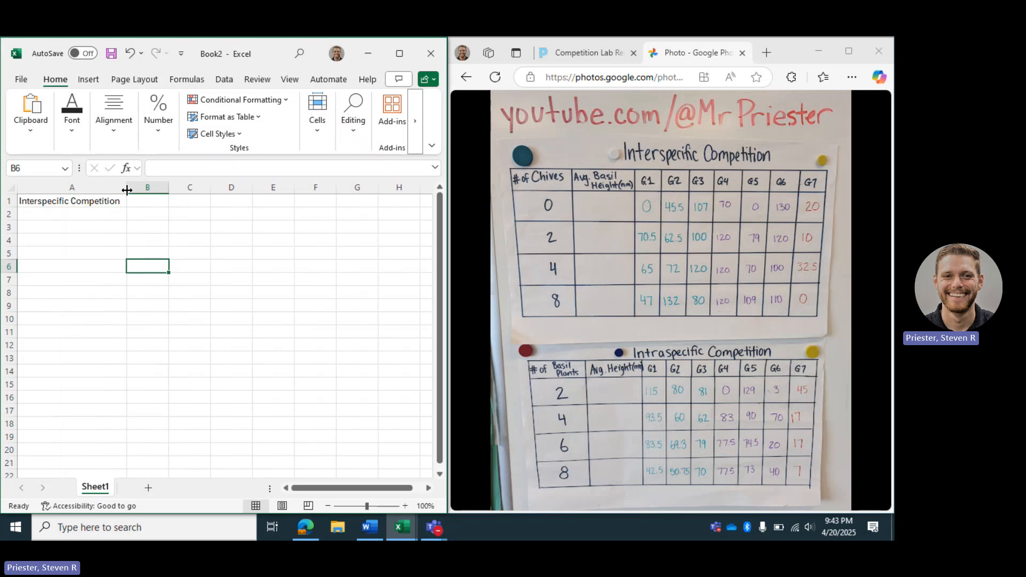
pyautogui.click(87, 203)
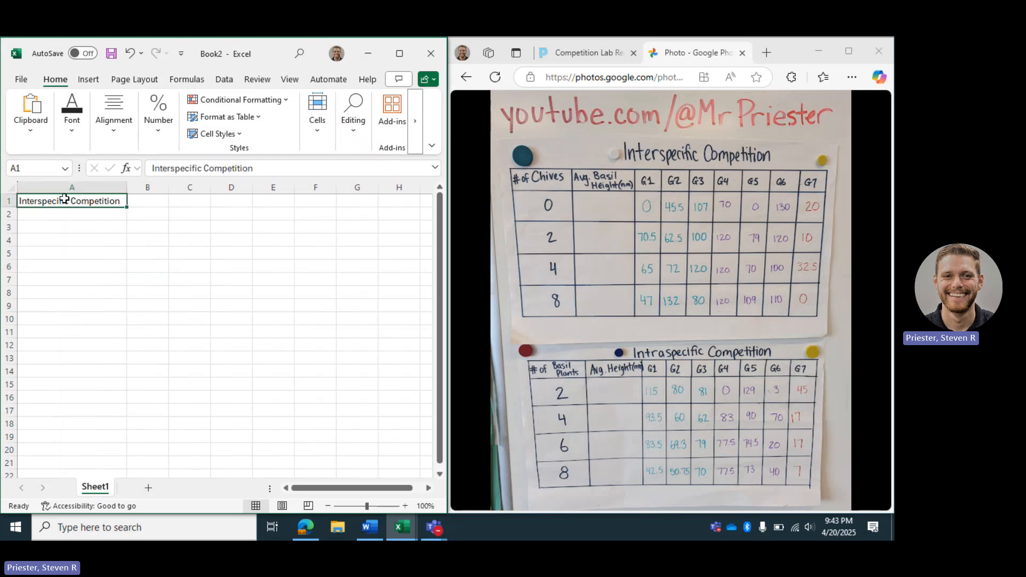
# - Enter the headers # of Chives in A2 and Avg. Basil Height (mm) in B2
pyautogui.click(106, 217)
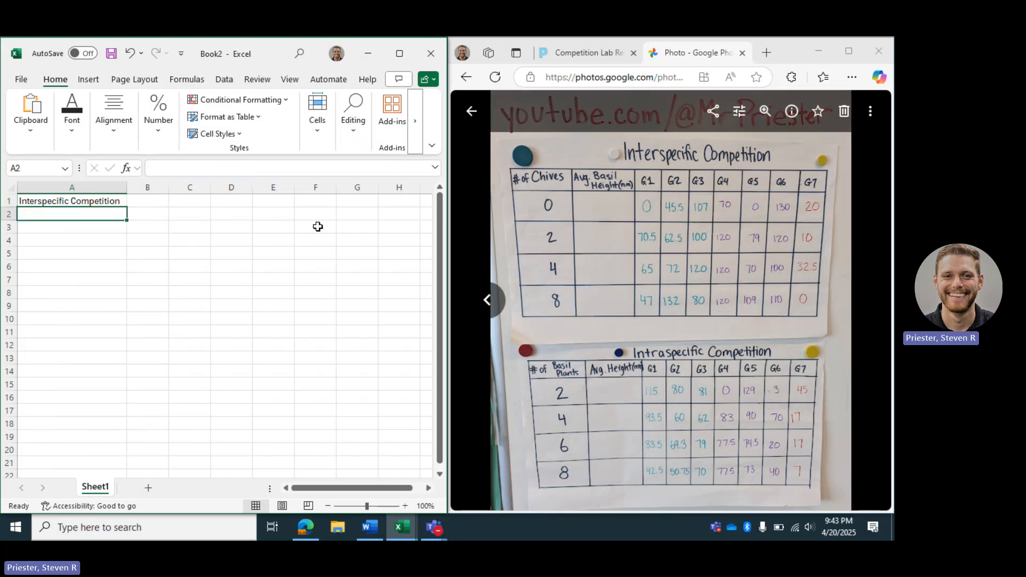
pyautogui.write('# of Chives')
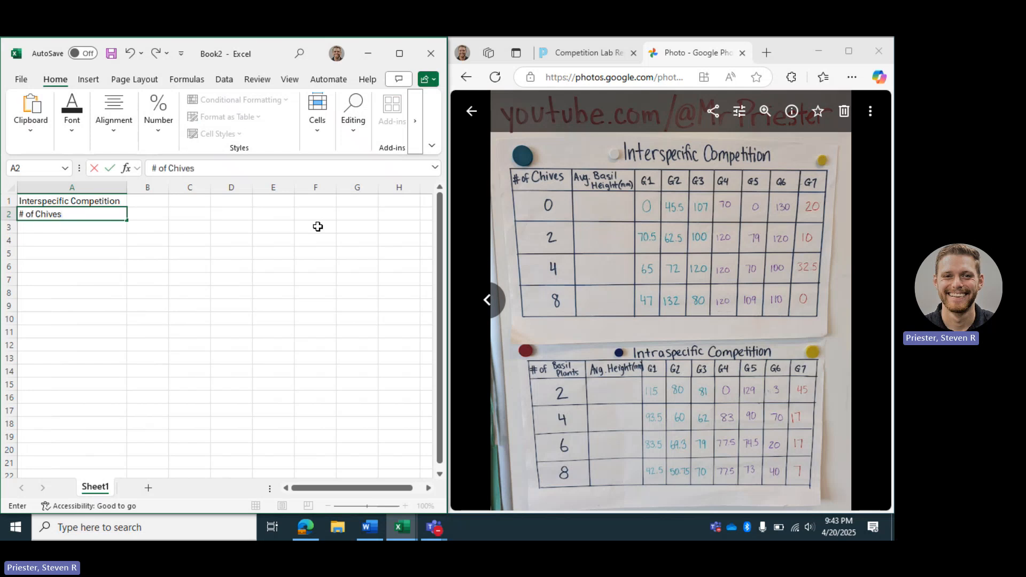
pyautogui.press('Tab')
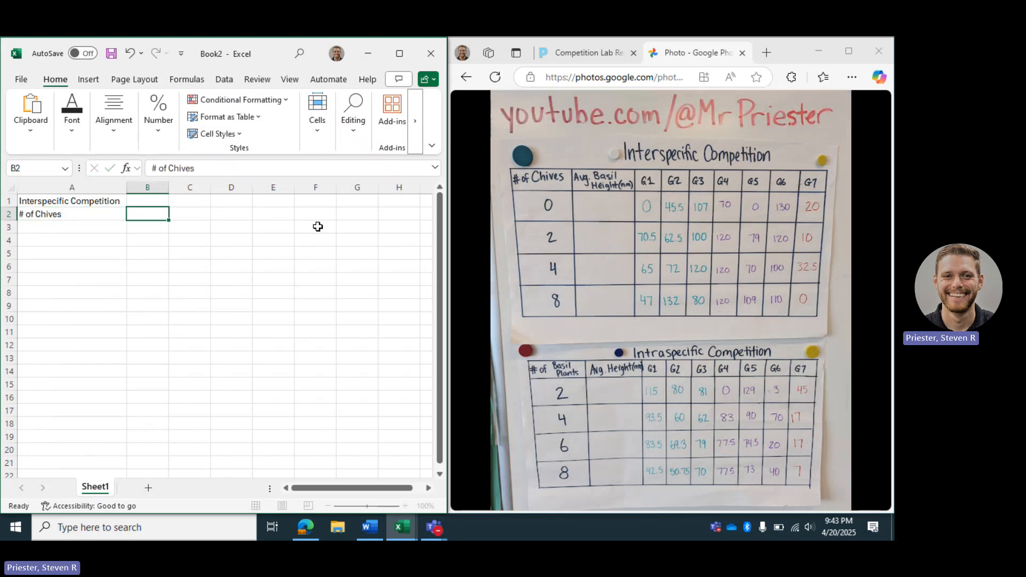
pyautogui.write('Avg')
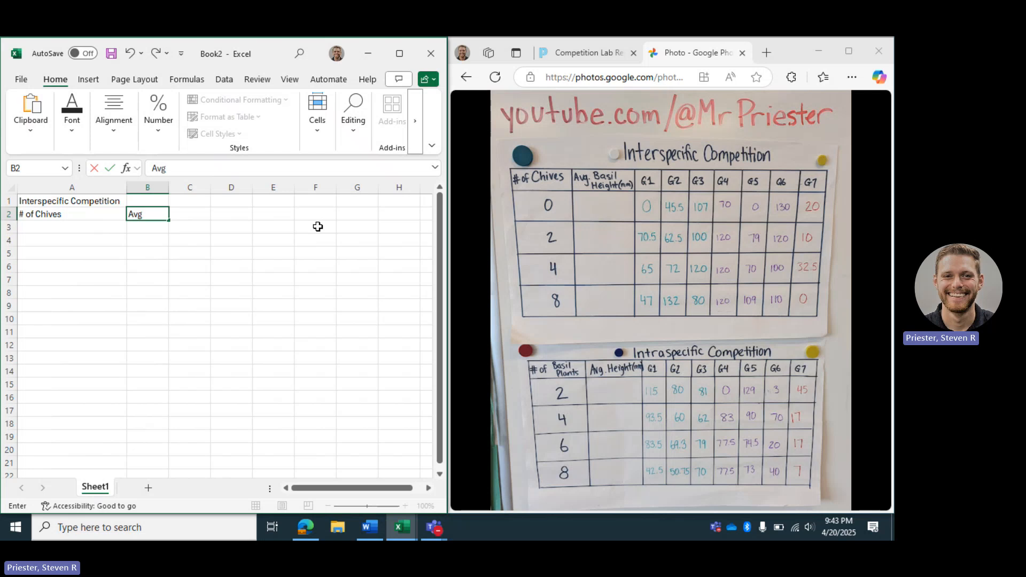
pyautogui.write('. Basil Height (mm')
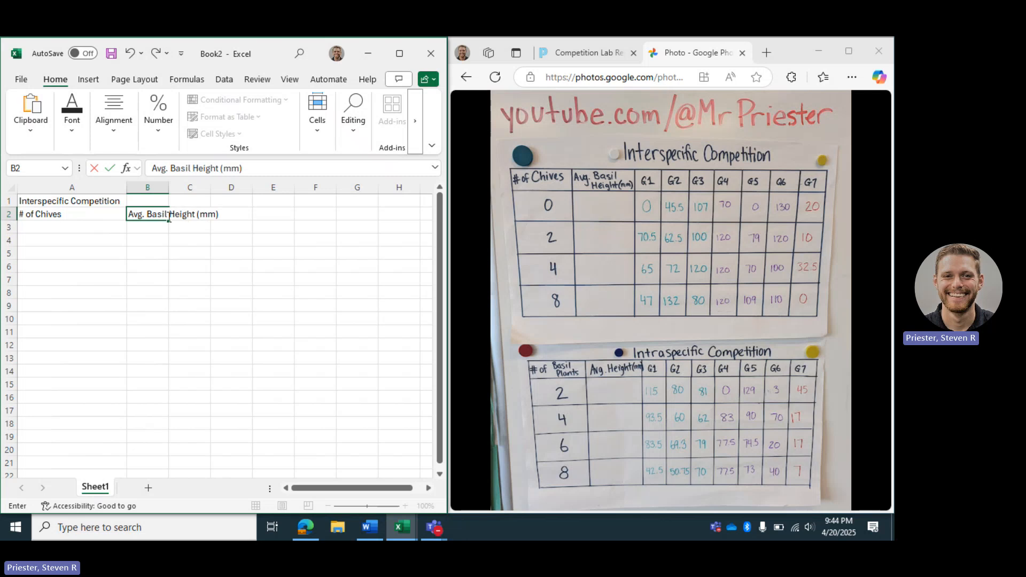
pyautogui.write(')')
# - Widen column B to fit the Avg. Basil Height (mm) header
pyautogui.click(190, 253)
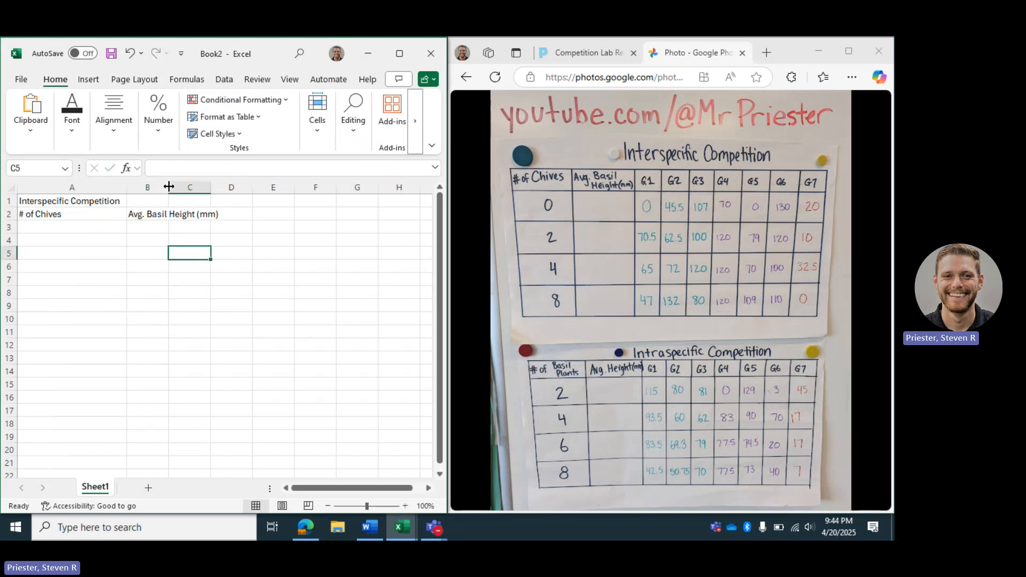
pyautogui.moveTo(169, 187); pyautogui.dragTo(225, 187)
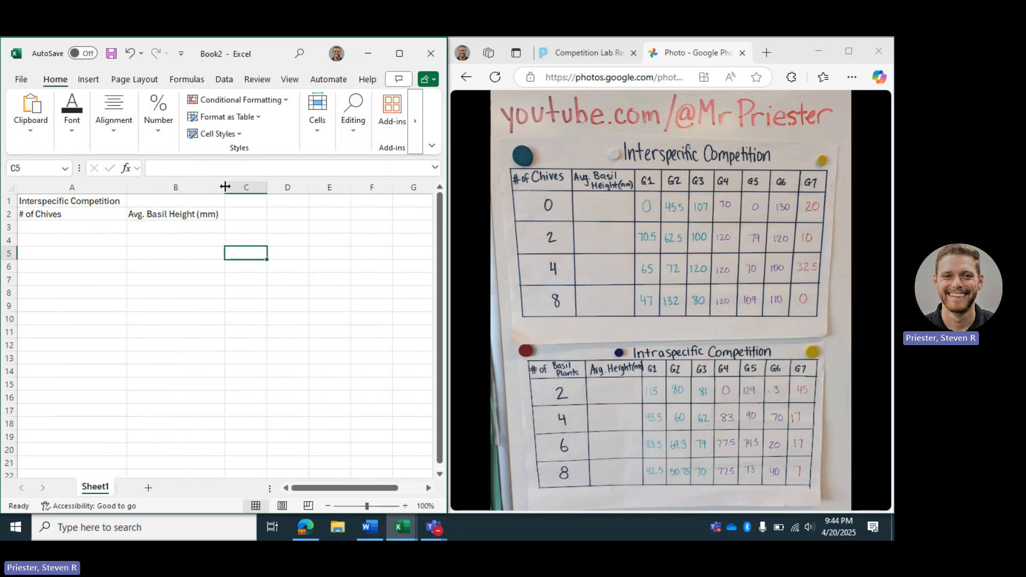
pyautogui.click(239, 214)
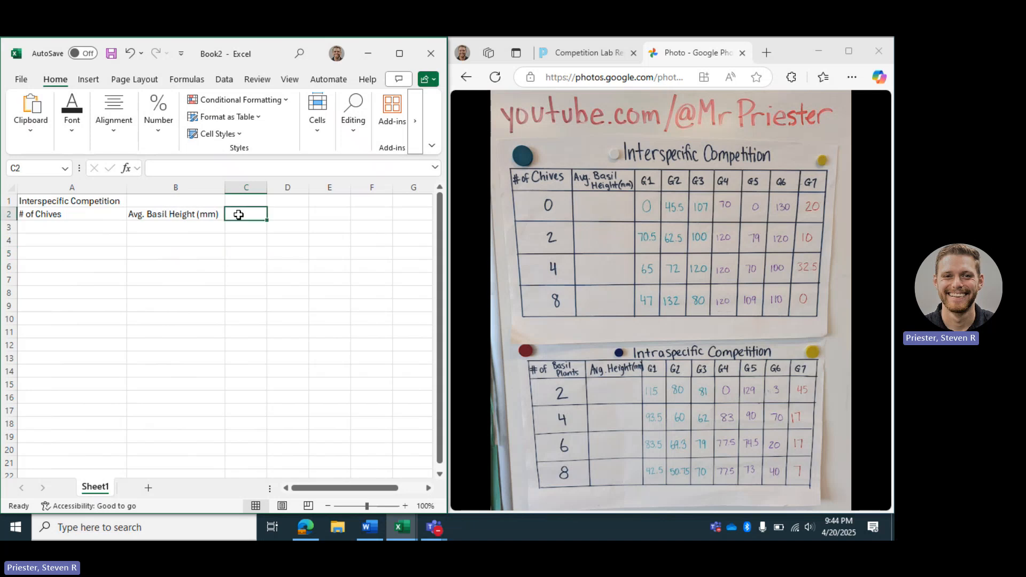
# - Enter the group headers G1 through G7 across cells C2 to I2
pyautogui.write('G1')
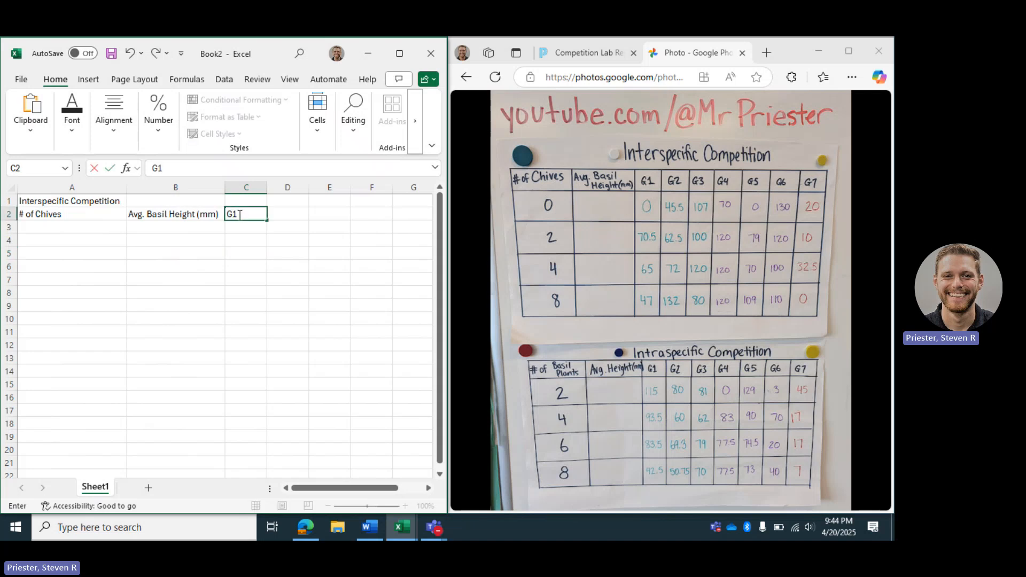
pyautogui.press('Tab')
pyautogui.write('G')
pyautogui.press('Tab')
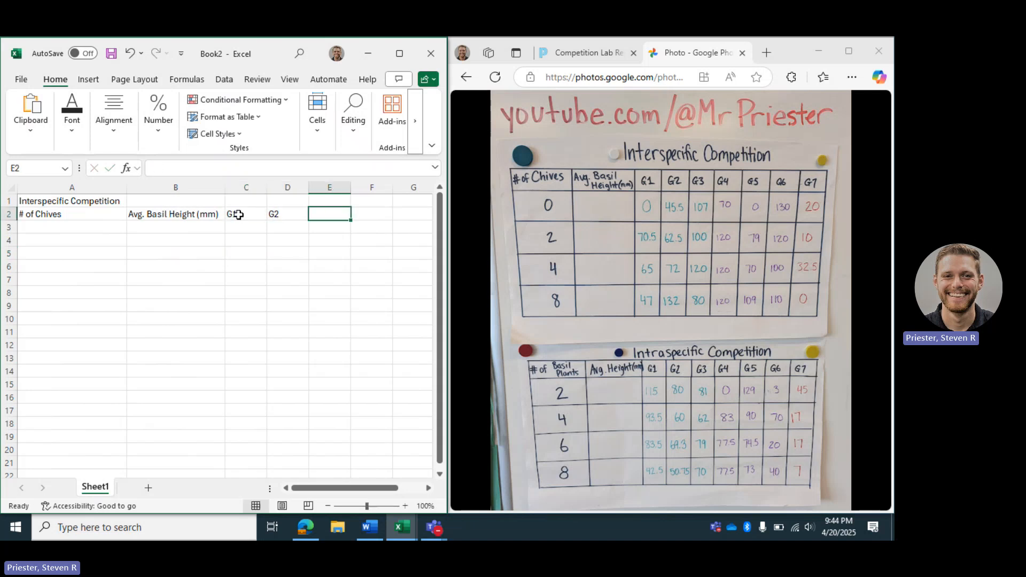
pyautogui.write('G')
pyautogui.press('Tab')
pyautogui.write('G')
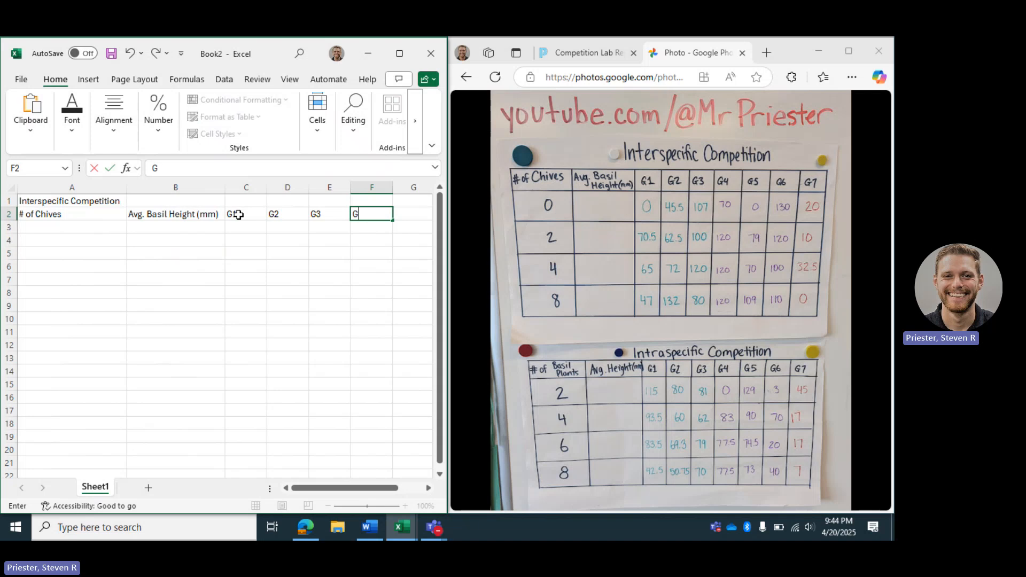
pyautogui.press('Tab')
pyautogui.write('G')
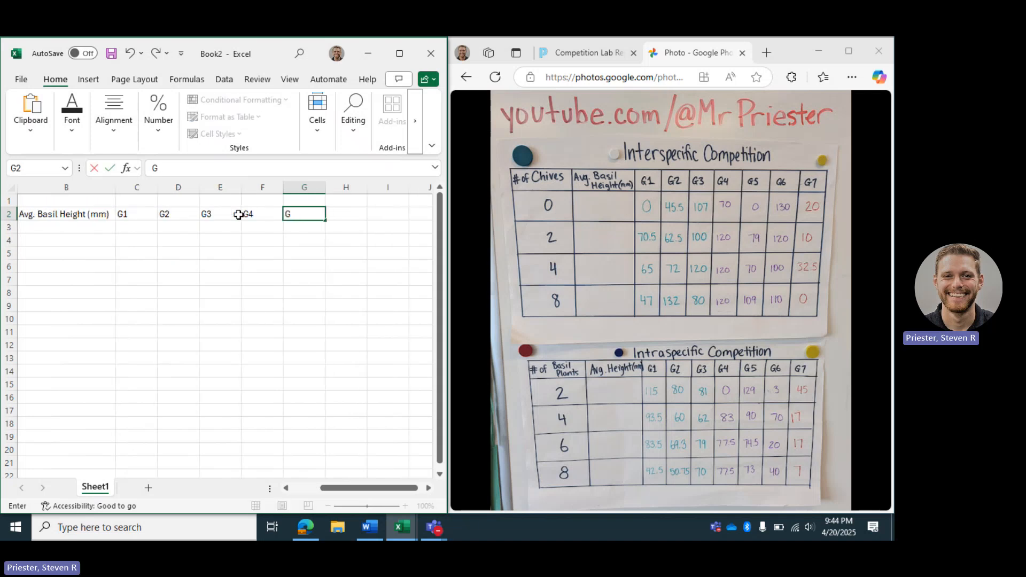
pyautogui.write('5')
pyautogui.press('Tab')
pyautogui.write('G')
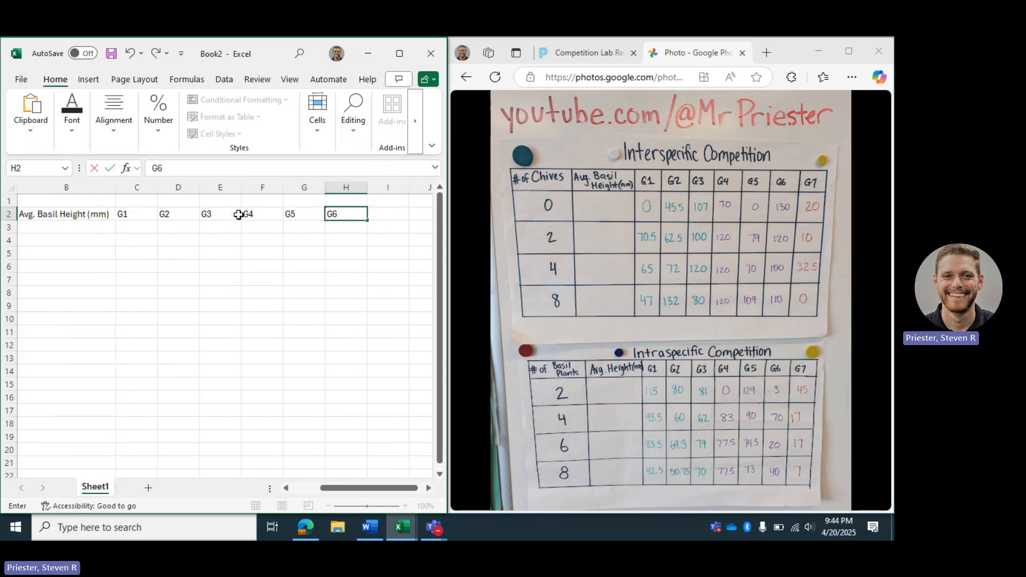
pyautogui.press('Tab')
pyautogui.write('G')
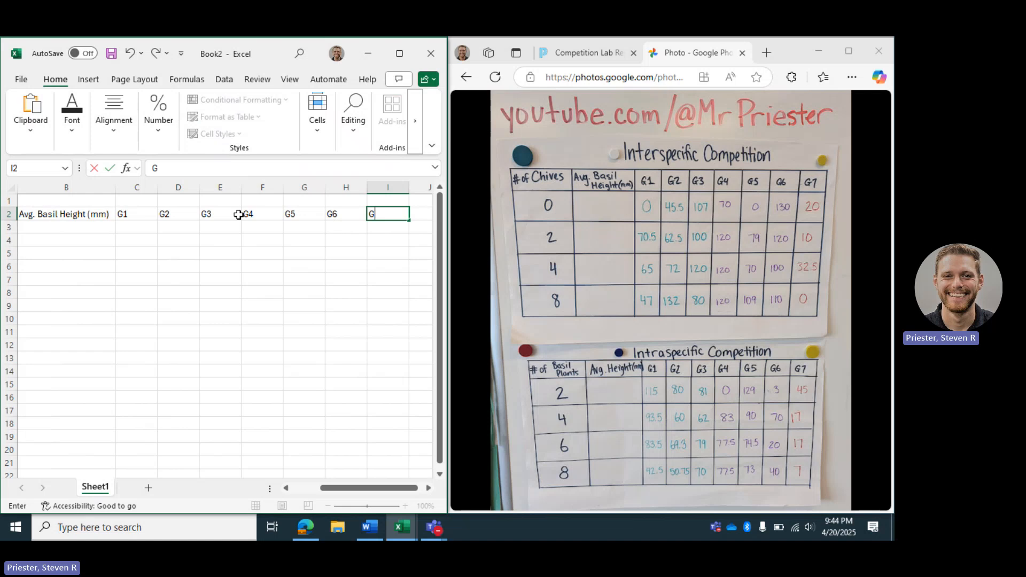
pyautogui.write('7')
pyautogui.press('Return')
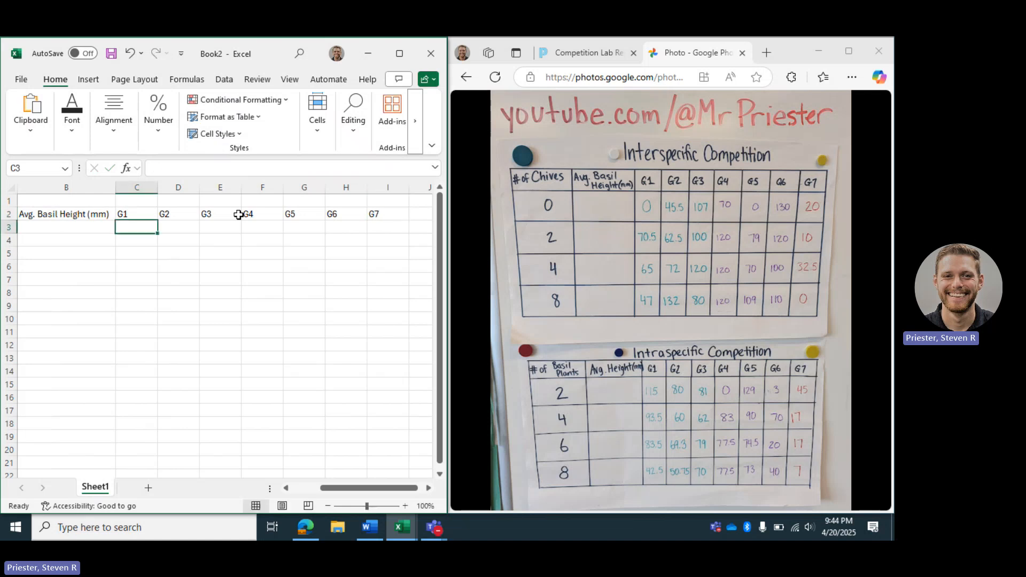
# - Enter the chive counts 0, 2, 4 and 8 down cells A3 to A6
pyautogui.hscroll(-3, 169, 298)
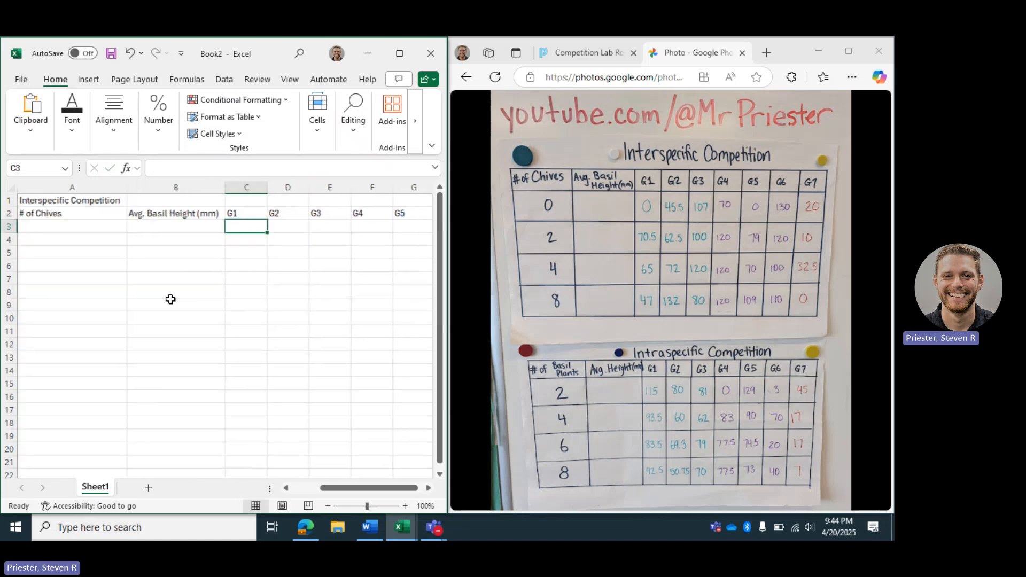
pyautogui.click(96, 231)
pyautogui.write('0')
pyautogui.press('Return')
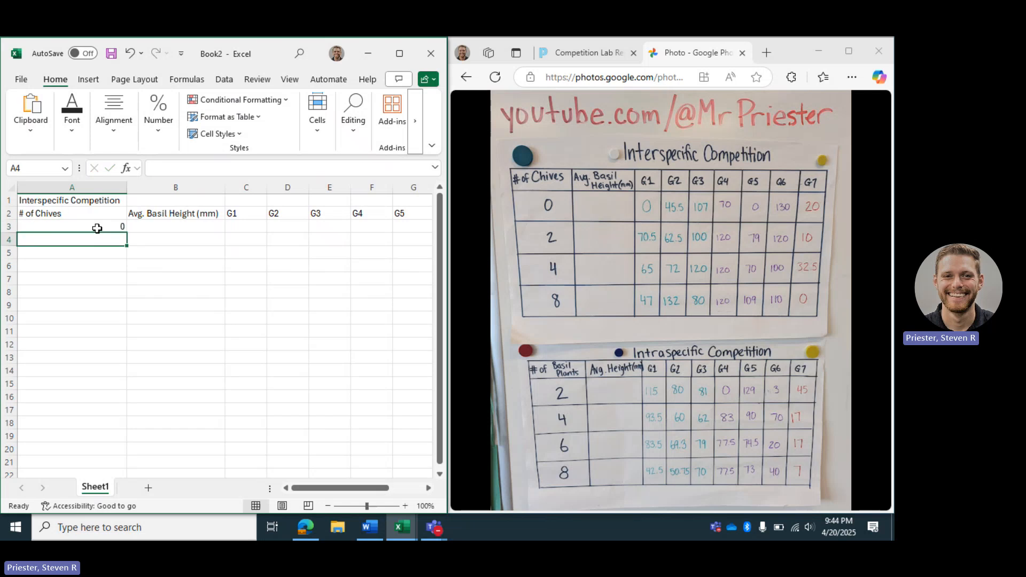
pyautogui.write('2')
pyautogui.press('Return')
pyautogui.write('4')
pyautogui.press('Return')
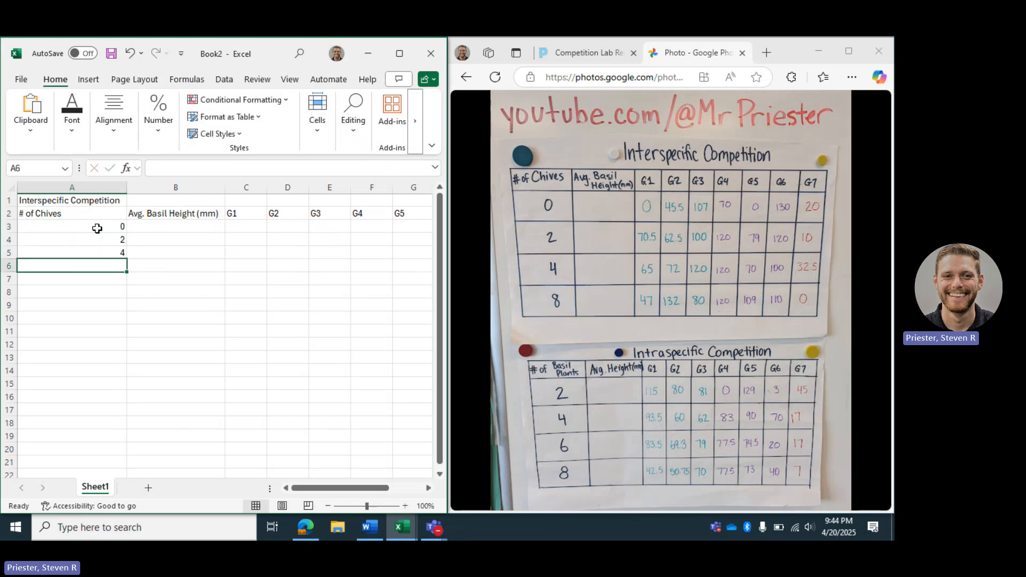
pyautogui.write('8')
pyautogui.press('Return')
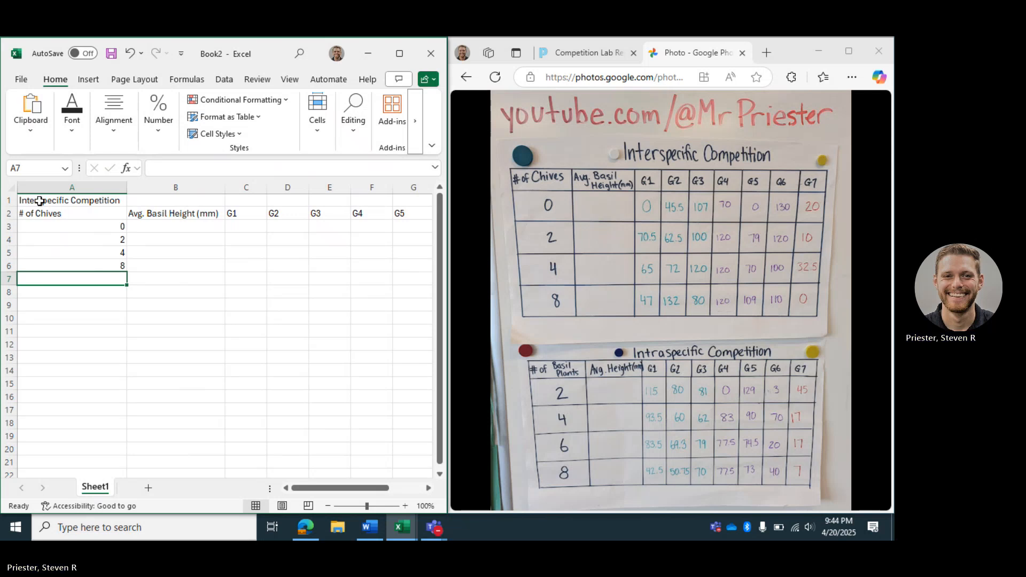
pyautogui.moveTo(40, 203); pyautogui.dragTo(382, 264)
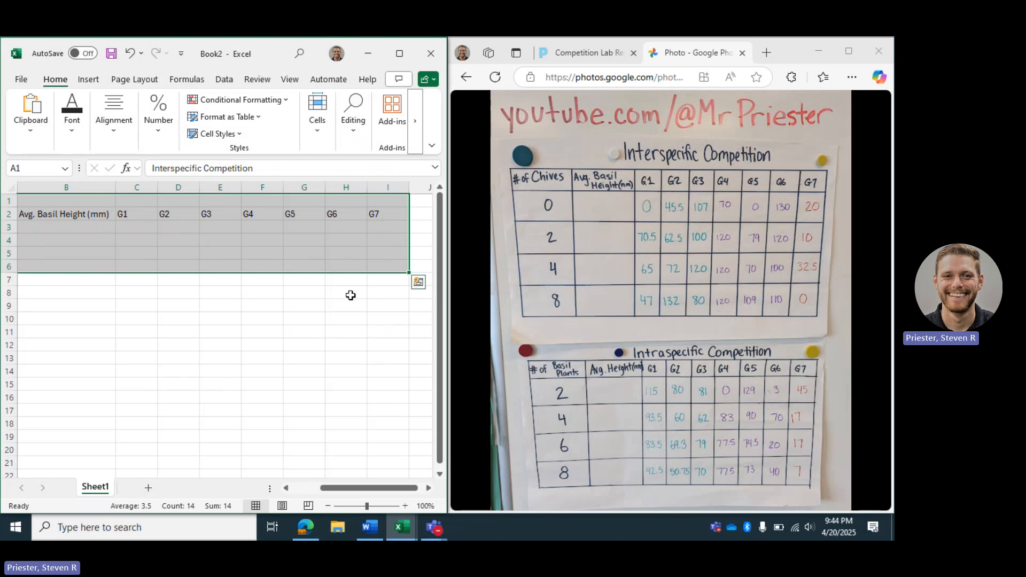
pyautogui.hscroll(-1, 263, 287)
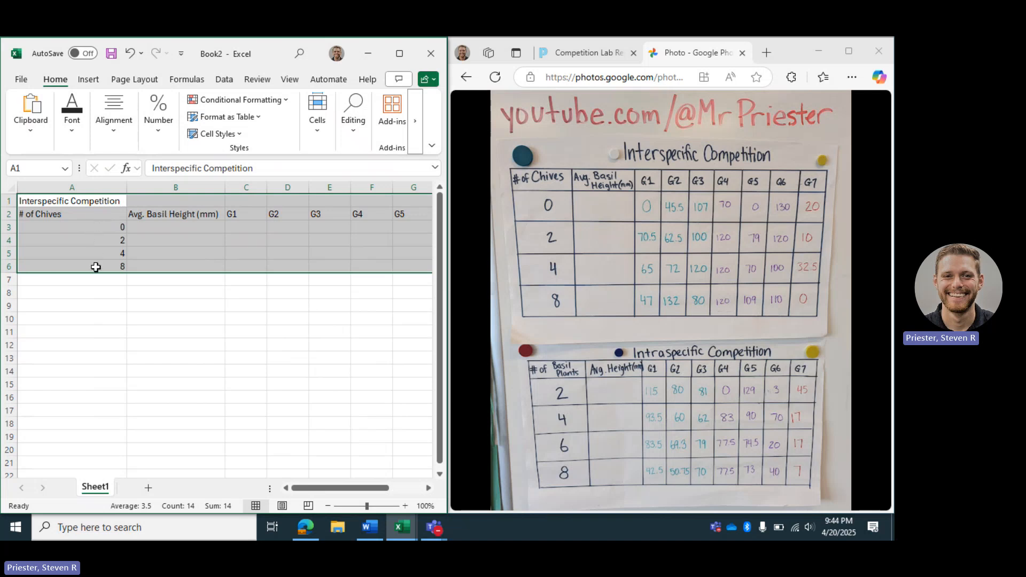
pyautogui.click(224, 303)
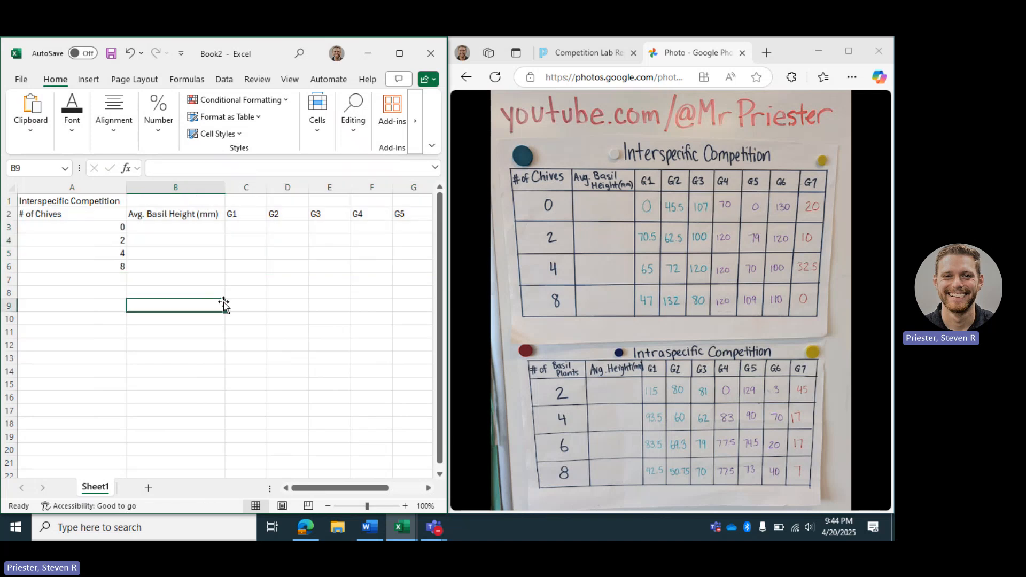
pyautogui.click(262, 227)
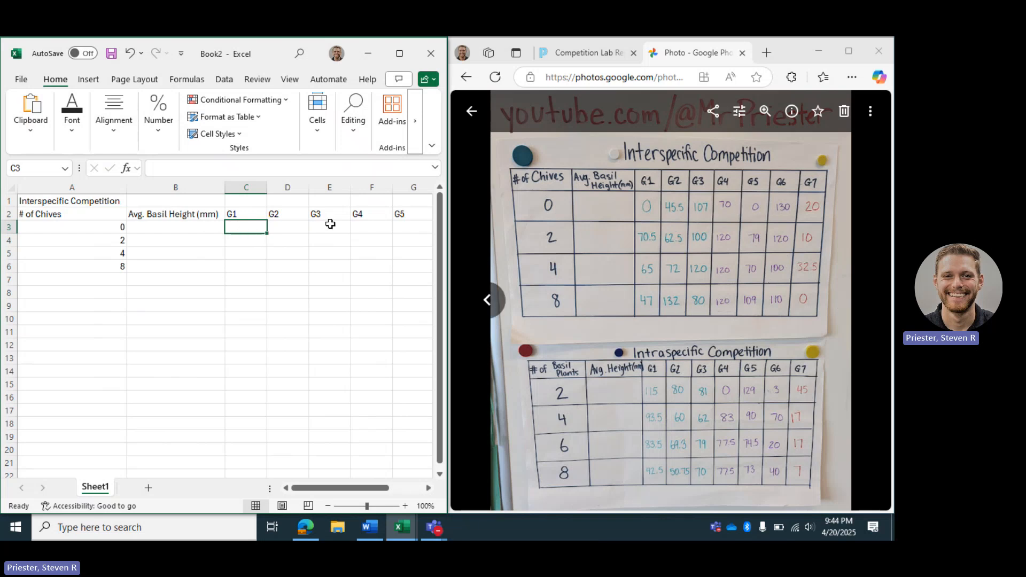
pyautogui.write('0')
pyautogui.press('Return')
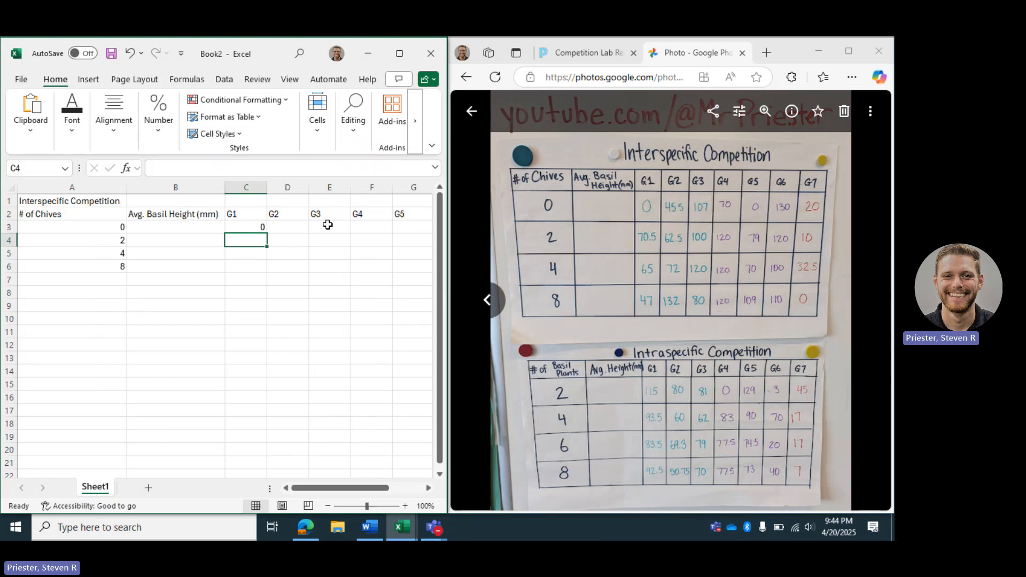
pyautogui.write('70.5')
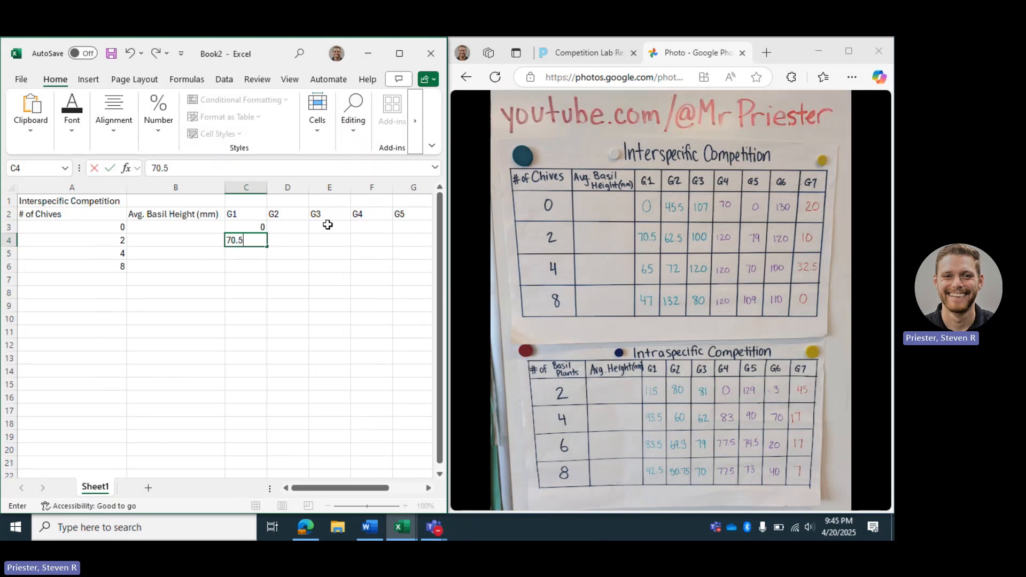
pyautogui.press('Return')
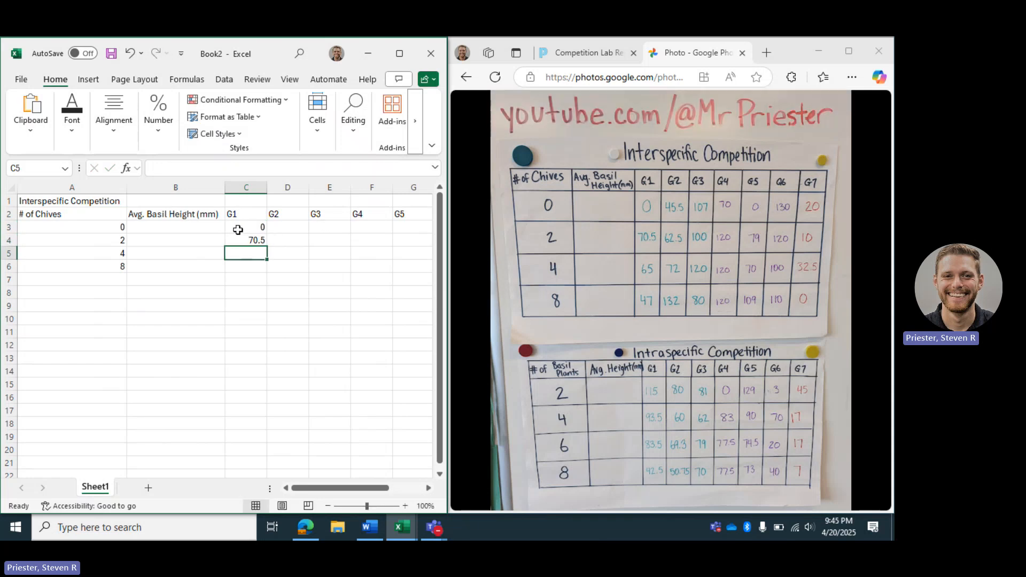
pyautogui.moveTo(243, 227); pyautogui.dragTo(243, 240)
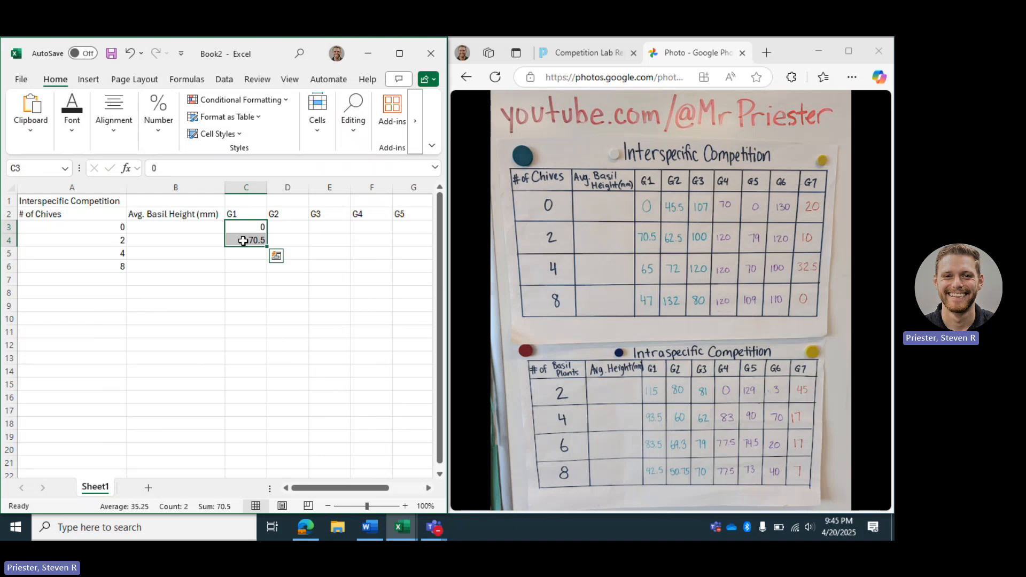
pyautogui.press('Delete')
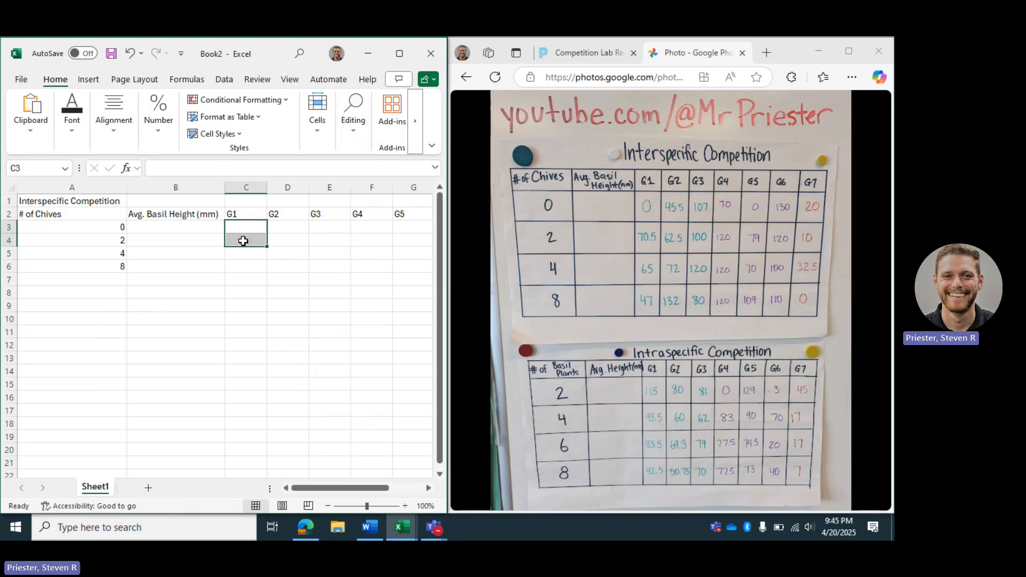
# - Copy the G1–G7 measurement block C2:I5 from the Book1 workbook
pyautogui.click(400, 529)
pyautogui.click(441, 465)
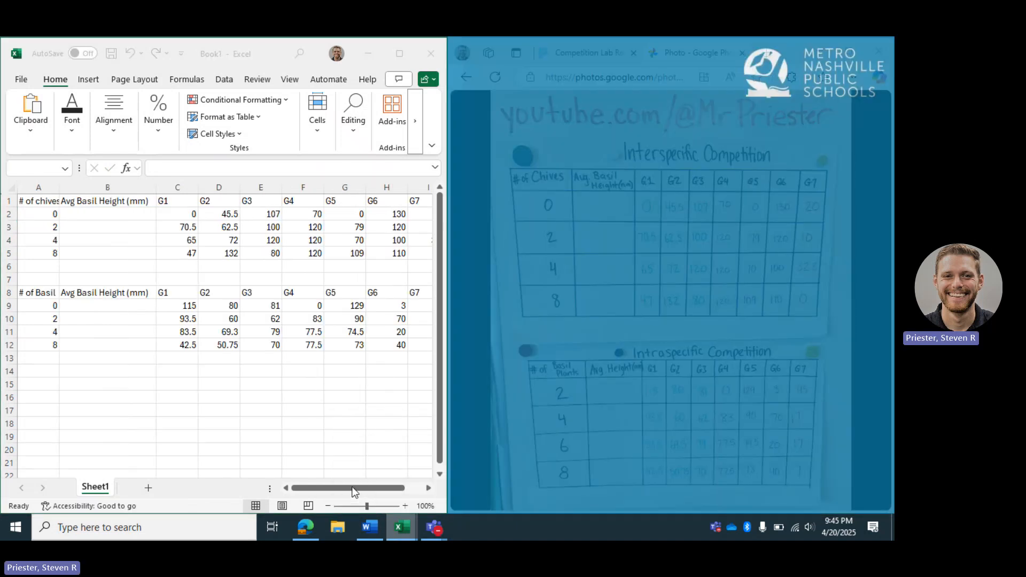
pyautogui.moveTo(175, 211); pyautogui.dragTo(229, 224)
pyautogui.click(178, 215)
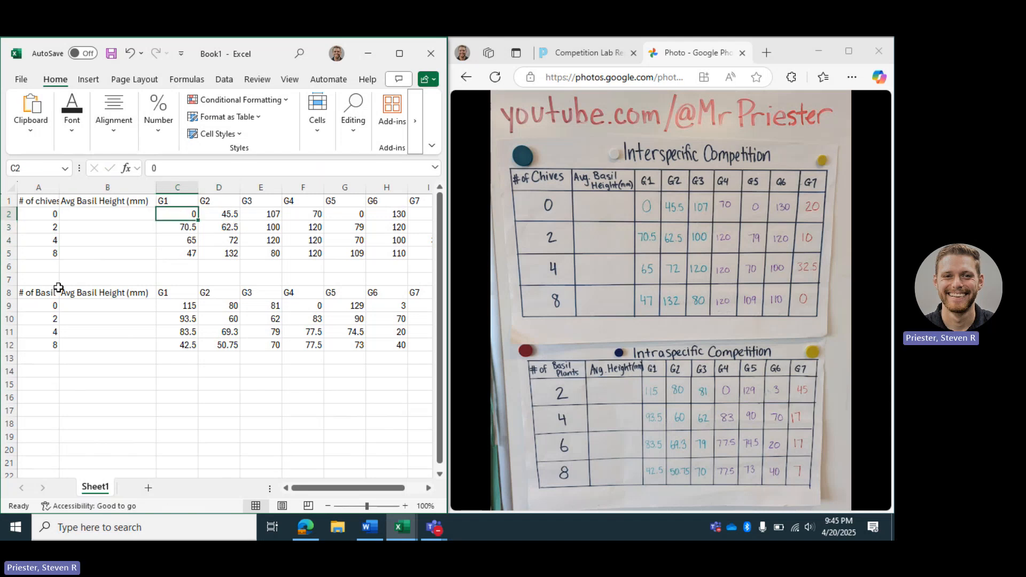
pyautogui.hscroll(1, 223, 287)
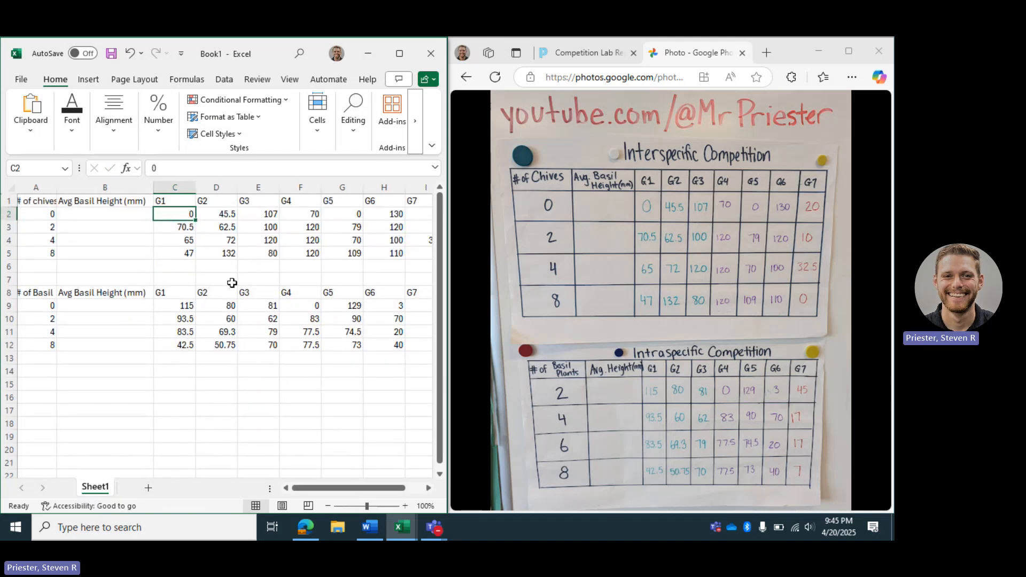
pyautogui.hscroll(3, 378, 279)
pyautogui.hscroll(-4, 380, 272)
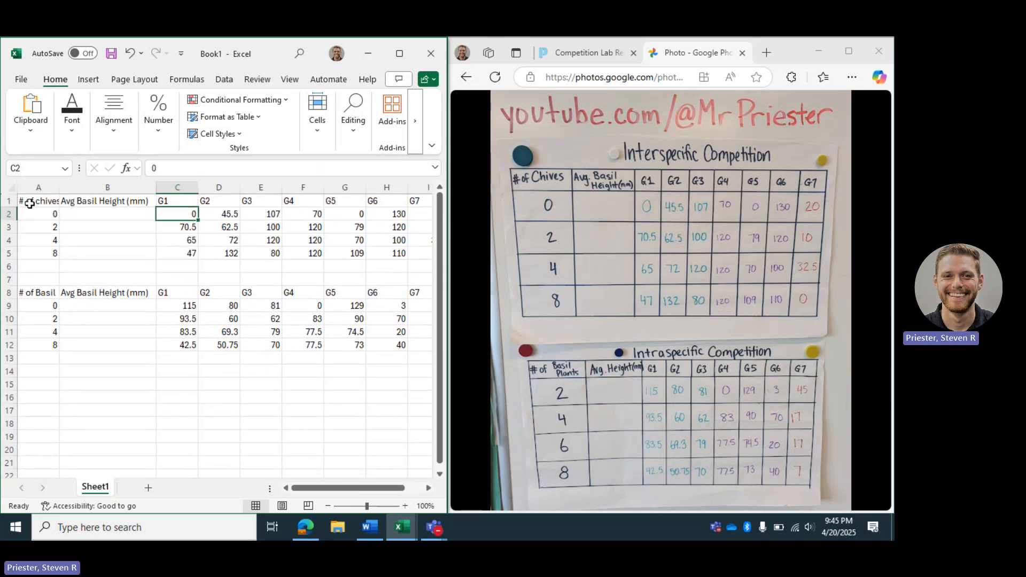
pyautogui.moveTo(179, 214); pyautogui.dragTo(309, 258)
pyautogui.hotkey('ctrl', 'c')
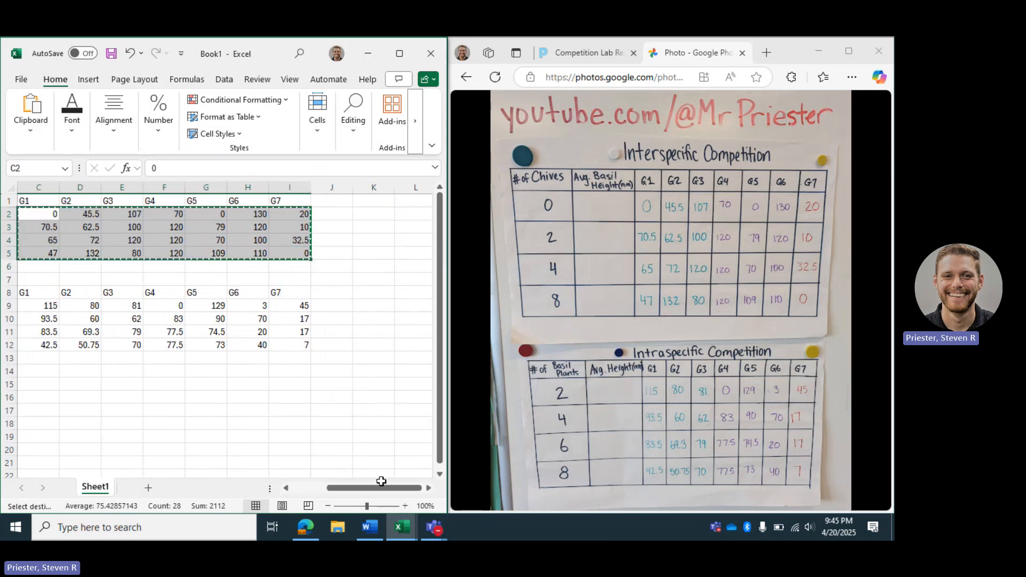
# - Paste the copied measurements into Book2 starting at cell C3
pyautogui.click(399, 528)
pyautogui.click(438, 467)
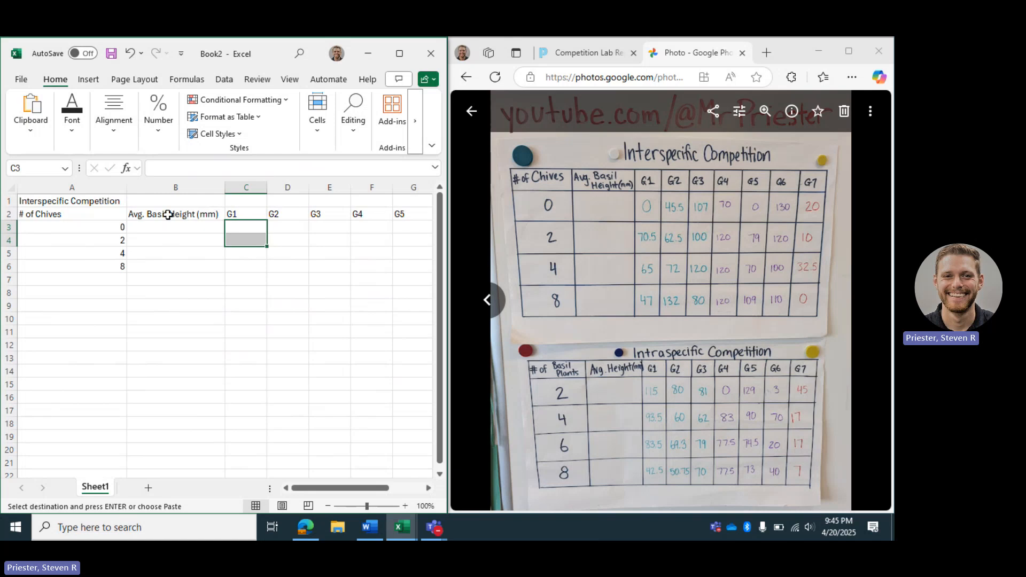
pyautogui.moveTo(232, 223); pyautogui.dragTo(234, 225)
pyautogui.hotkey('ctrl', 'v')
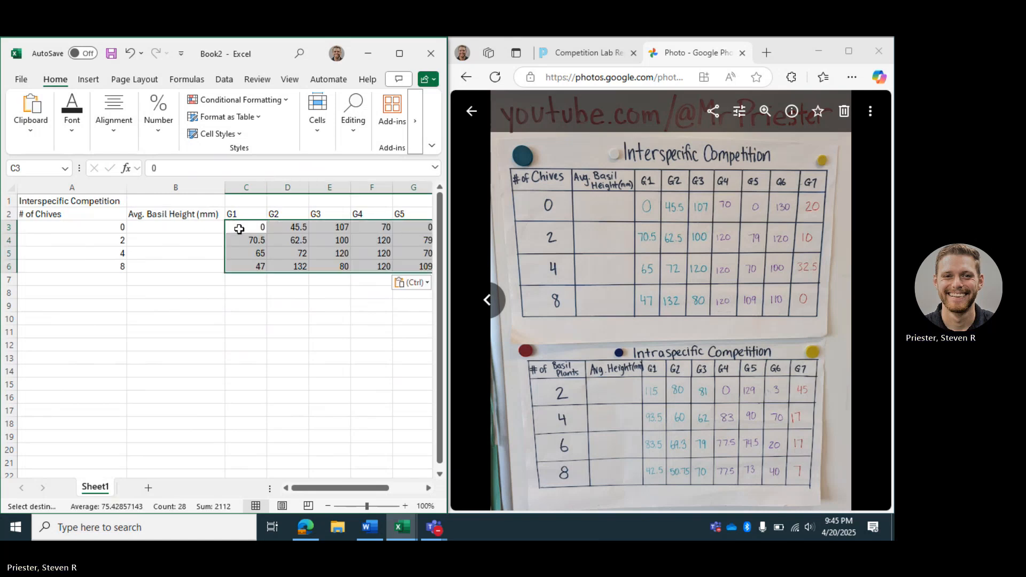
pyautogui.click(288, 303)
pyautogui.hscroll(2, 289, 302)
pyautogui.hscroll(-3, 289, 303)
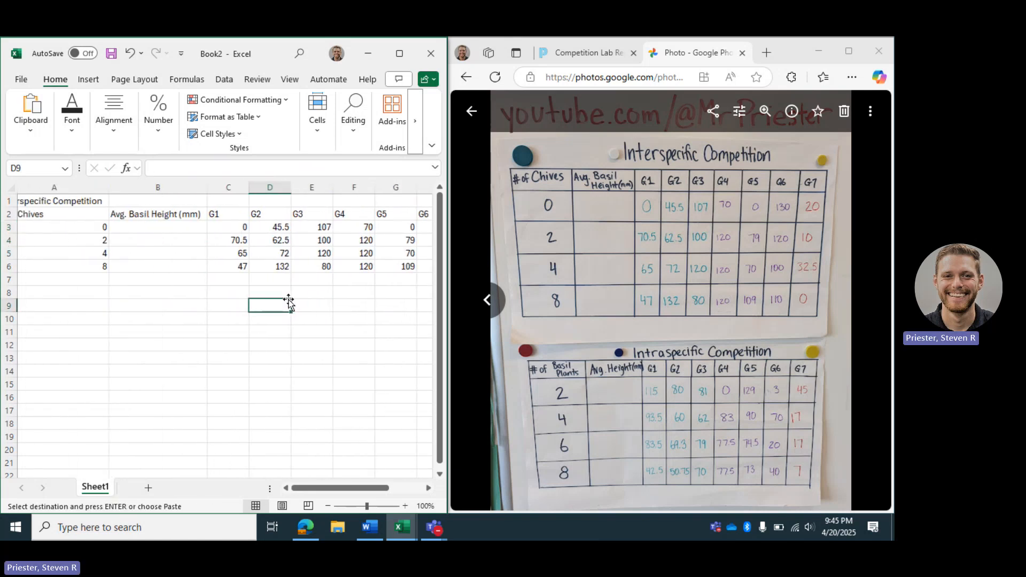
pyautogui.hscroll(2, 288, 303)
pyautogui.hscroll(-3, 289, 303)
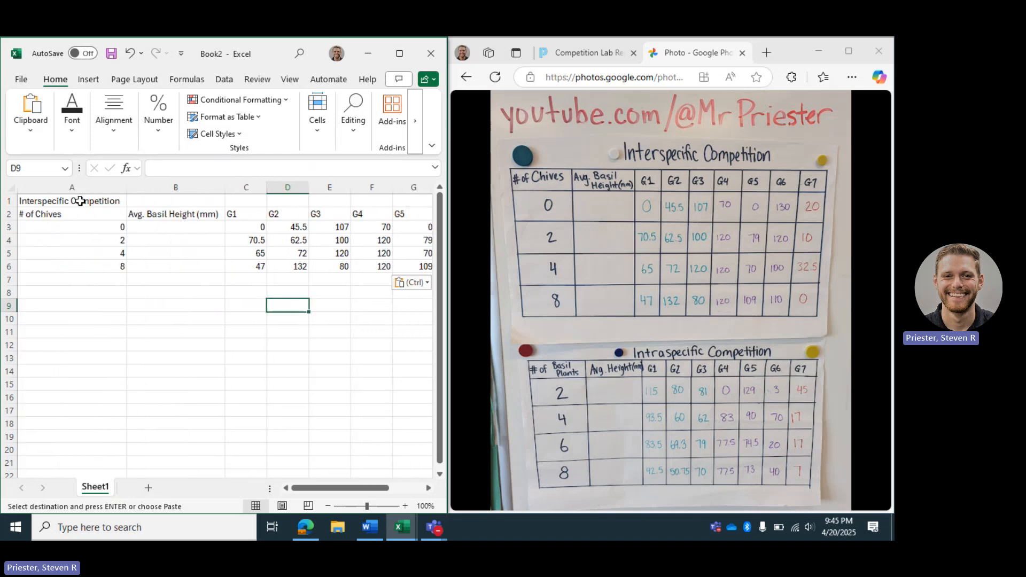
# - Merge and center the Interspecific Competition title across A1:I1 and make it bold
pyautogui.moveTo(72, 201); pyautogui.dragTo(372, 202)
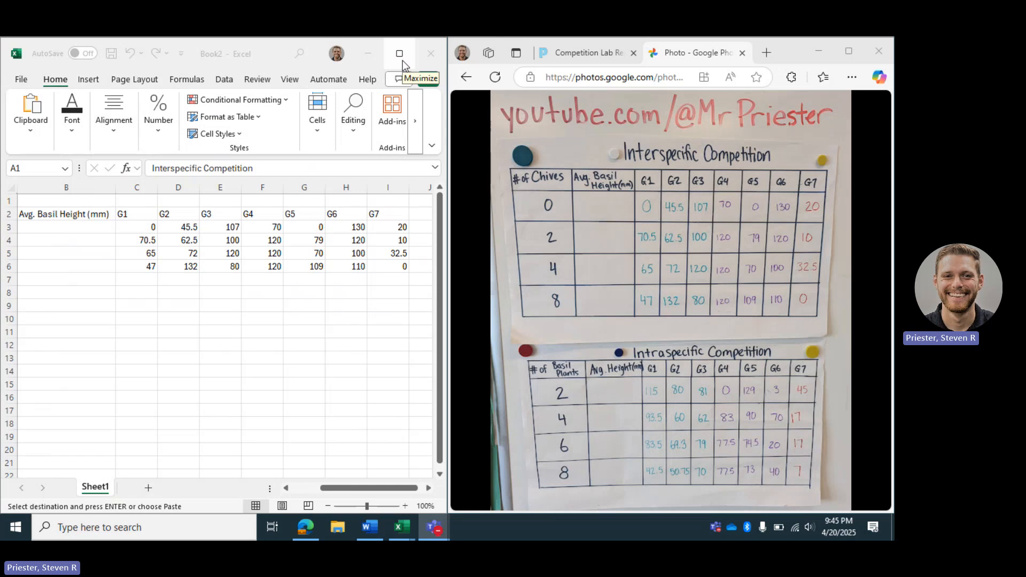
pyautogui.click(402, 60)
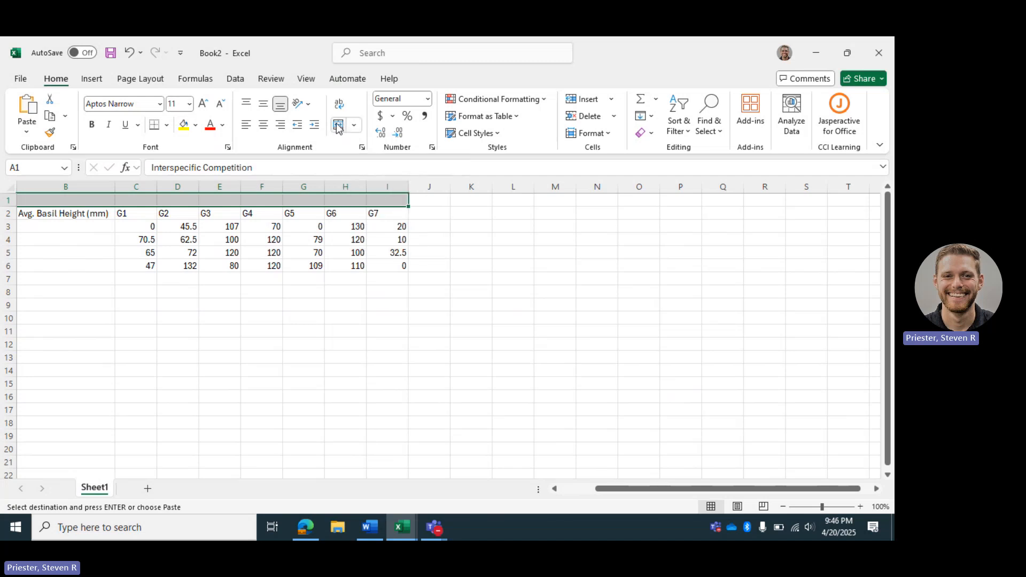
pyautogui.click(338, 127)
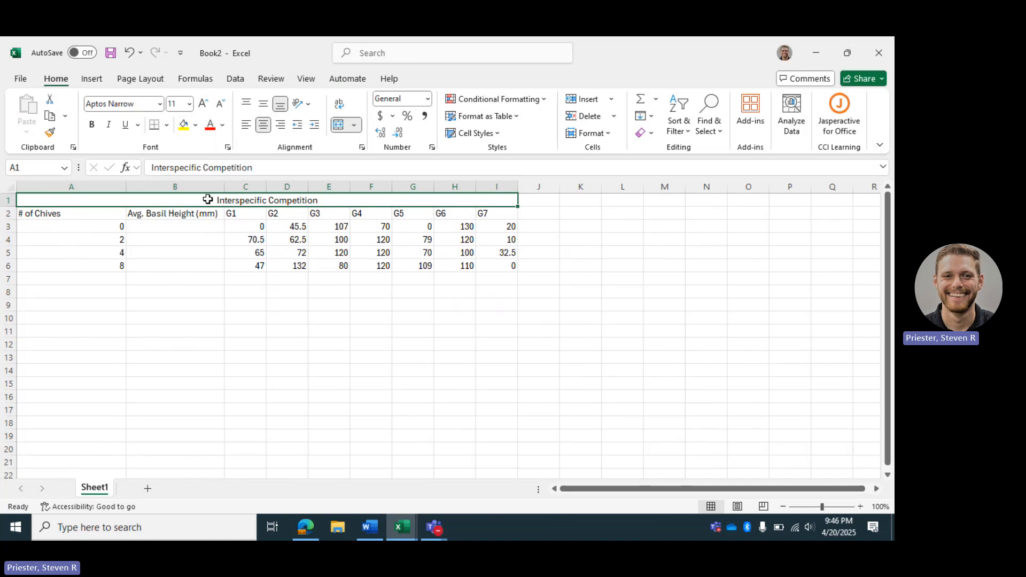
pyautogui.click(331, 300)
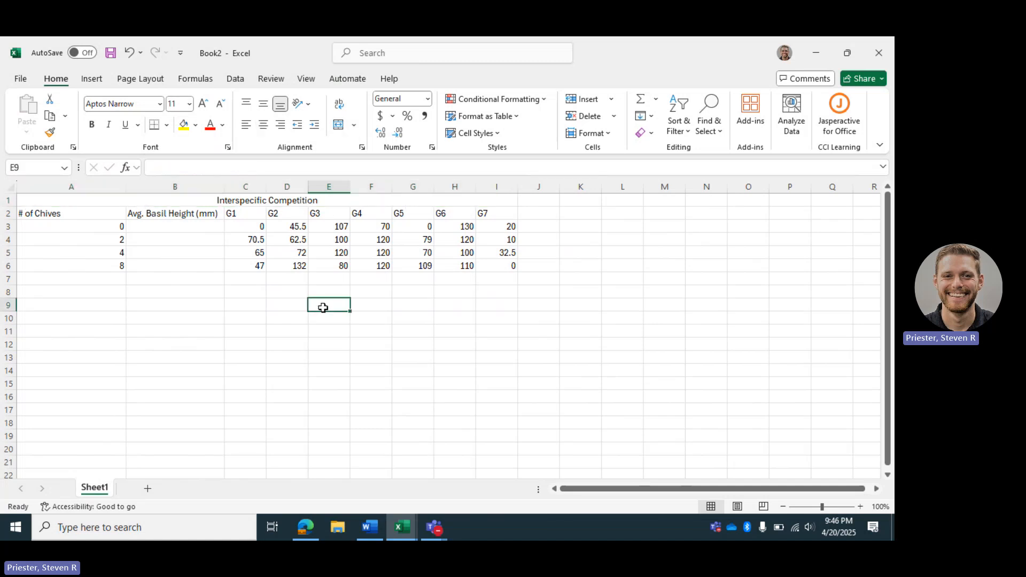
pyautogui.click(230, 201)
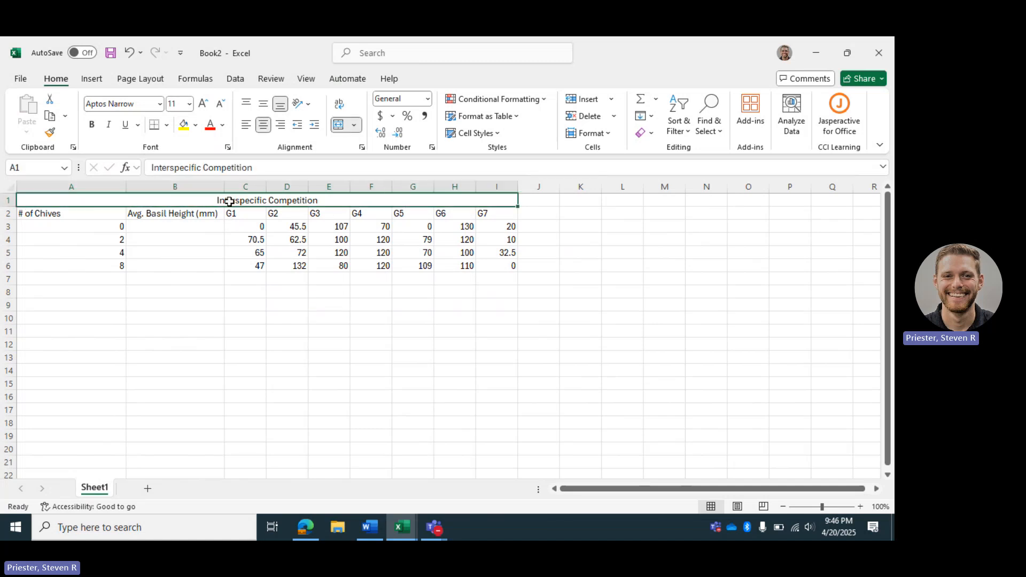
pyautogui.click(92, 127)
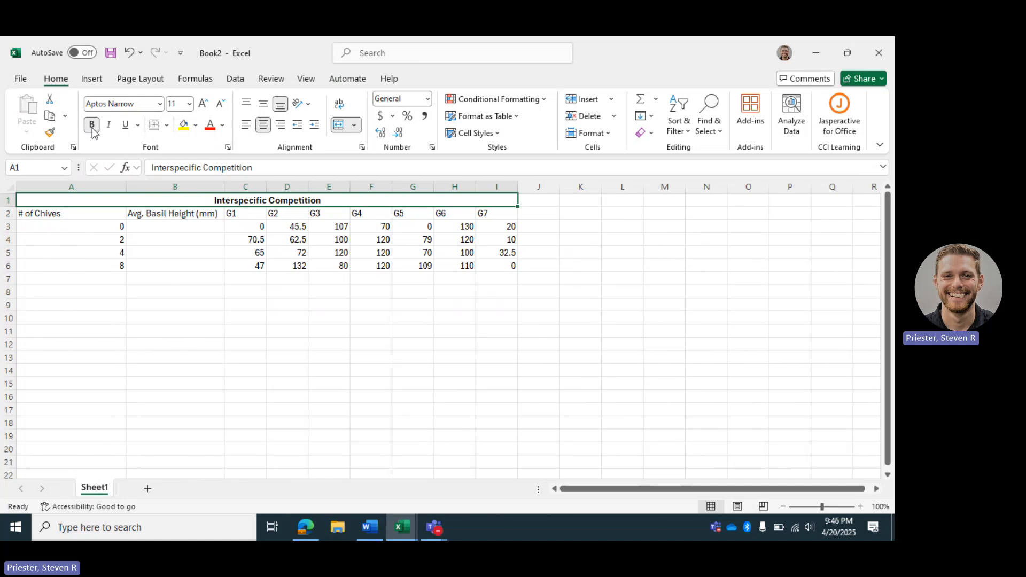
pyautogui.click(312, 297)
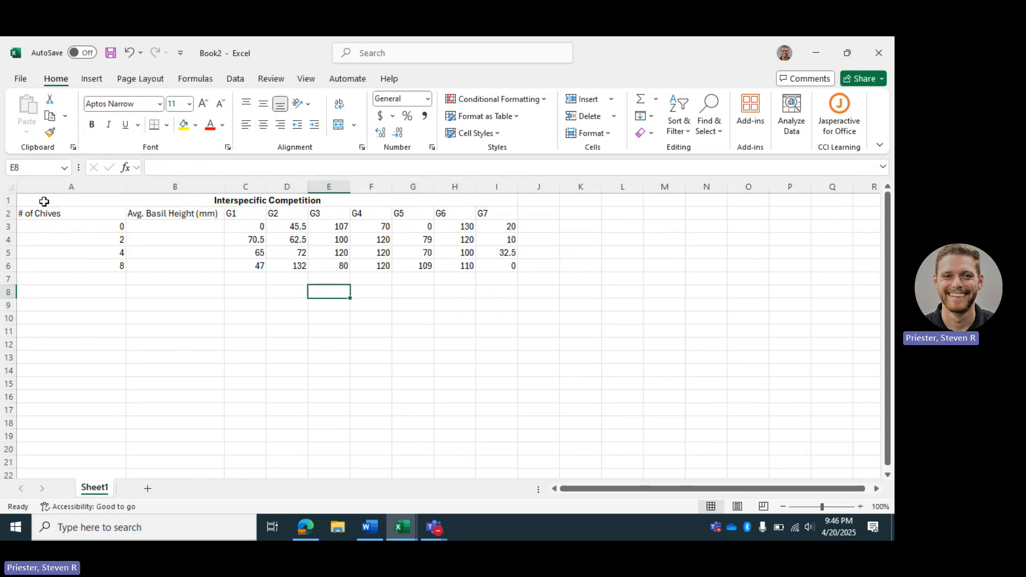
# - Apply all borders to the table range A1:I6
pyautogui.moveTo(44, 201); pyautogui.dragTo(497, 266)
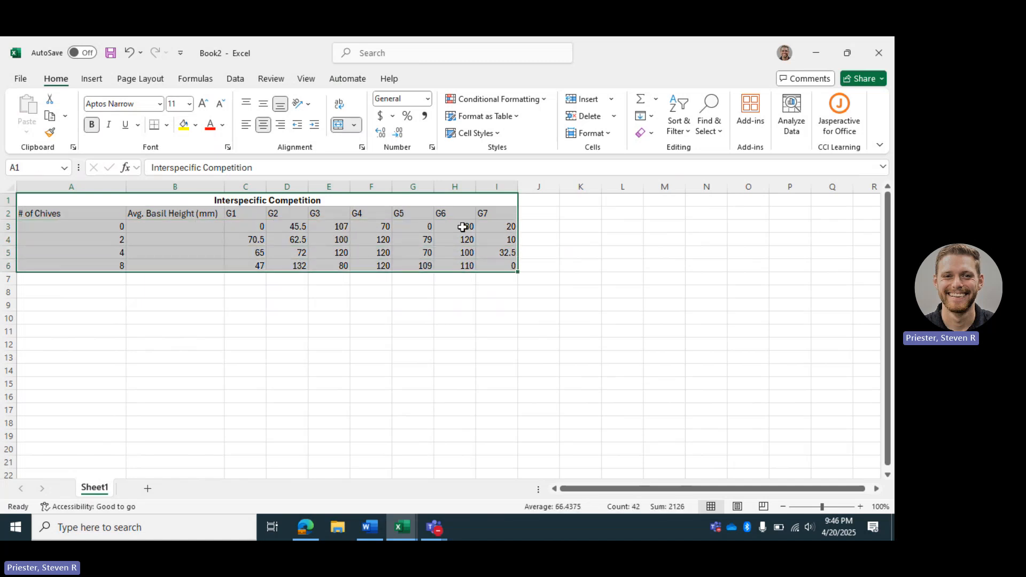
pyautogui.click(166, 126)
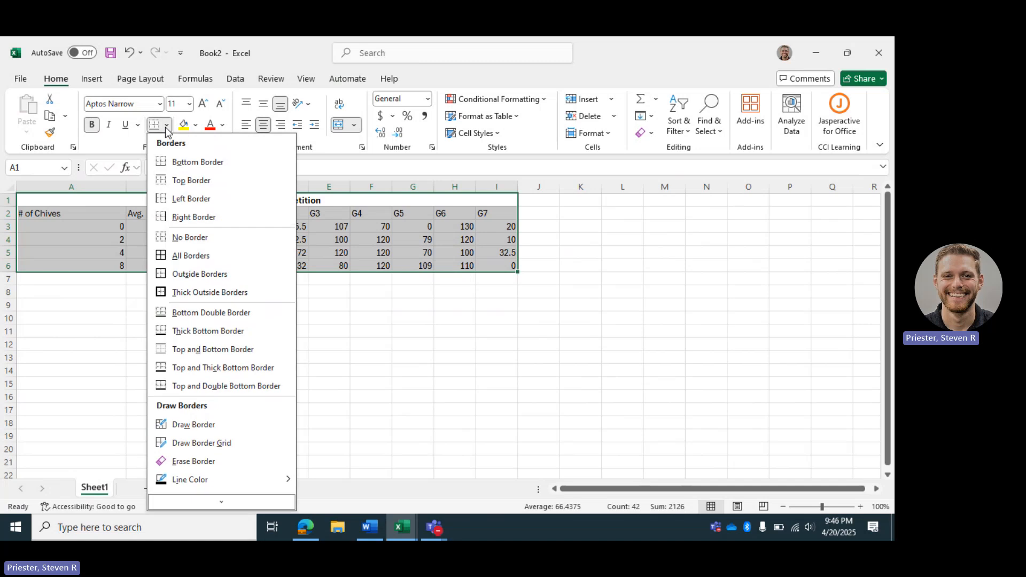
pyautogui.click(193, 259)
pyautogui.click(628, 364)
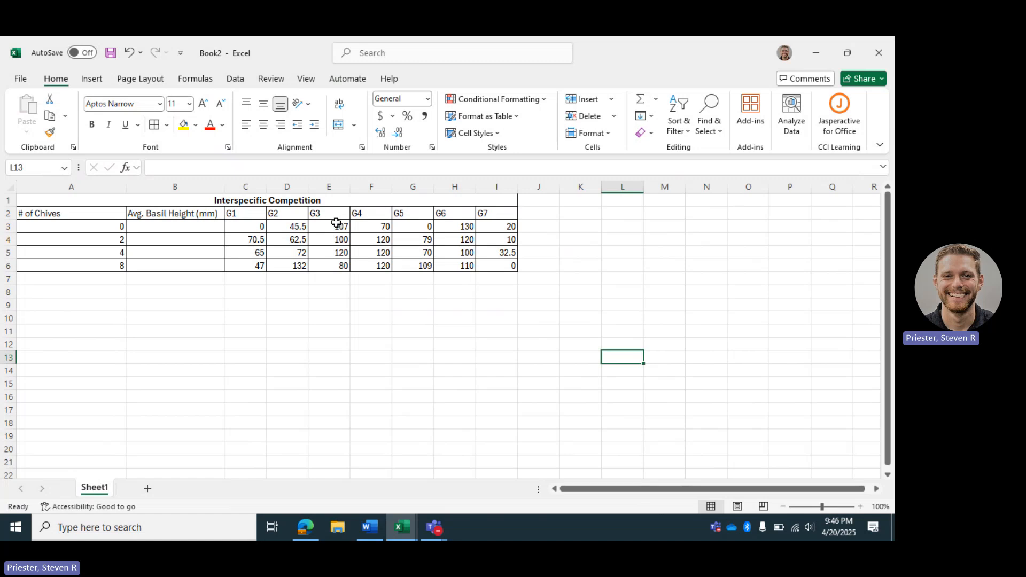
# - Inspect the G1–G7 values across row 3 for 0 chives
pyautogui.click(188, 229)
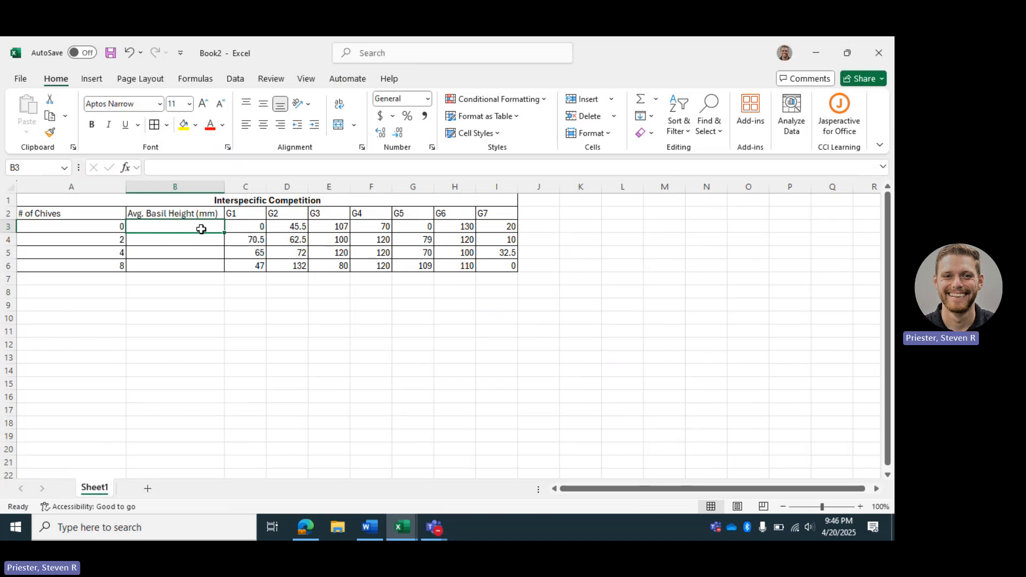
pyautogui.click(255, 229)
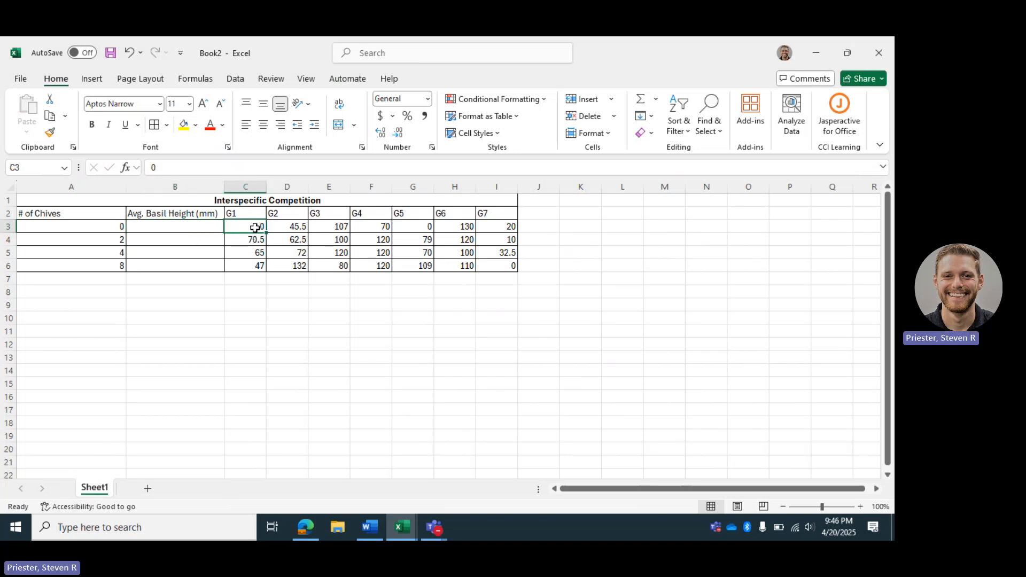
pyautogui.click(296, 229)
pyautogui.click(334, 227)
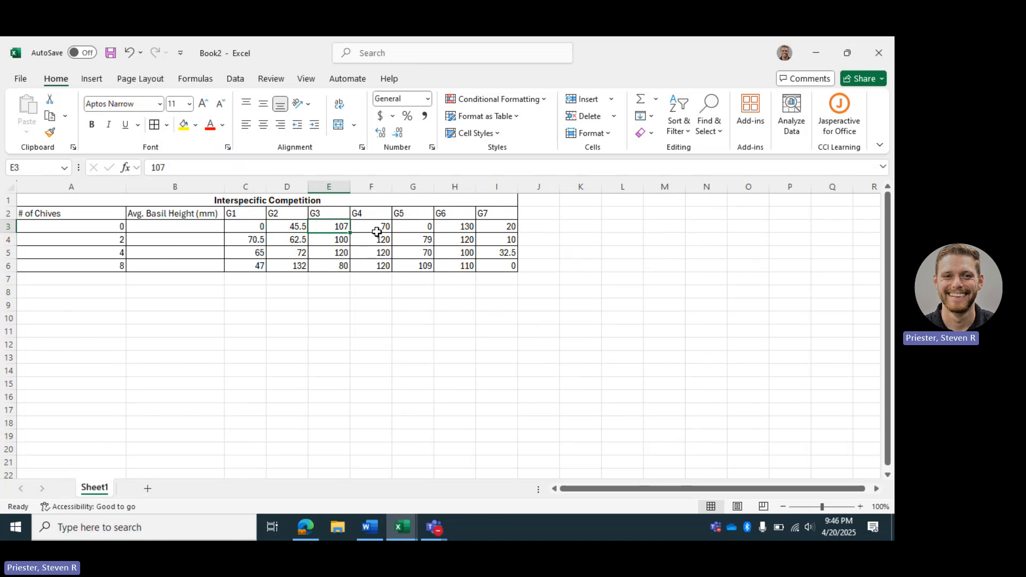
pyautogui.click(377, 230)
pyautogui.click(415, 228)
pyautogui.click(469, 228)
pyautogui.click(506, 228)
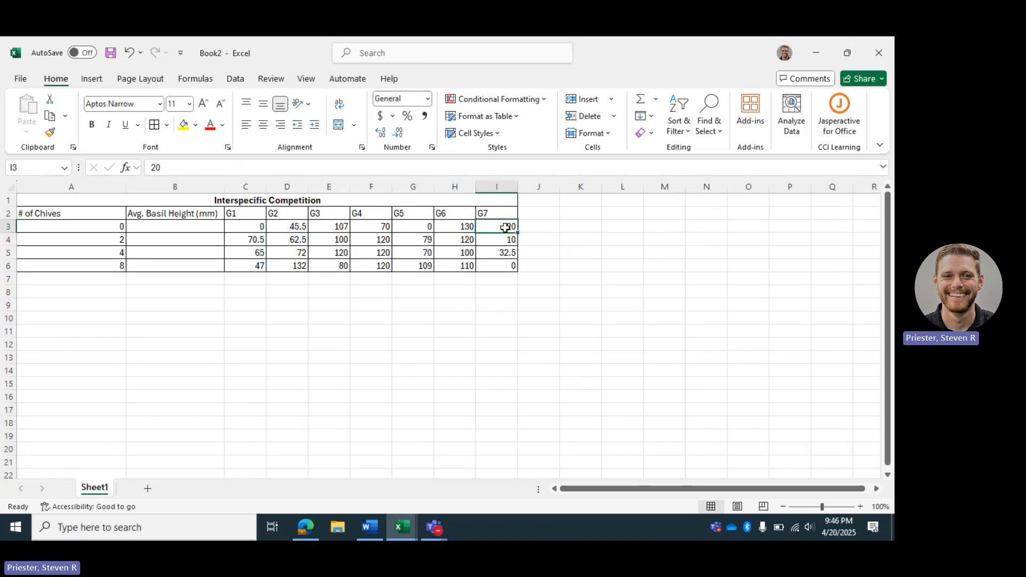
# - Enter the formula =AVERAGE(C3:I3) in B3 to average the basil heights for 0 chives
pyautogui.click(179, 228)
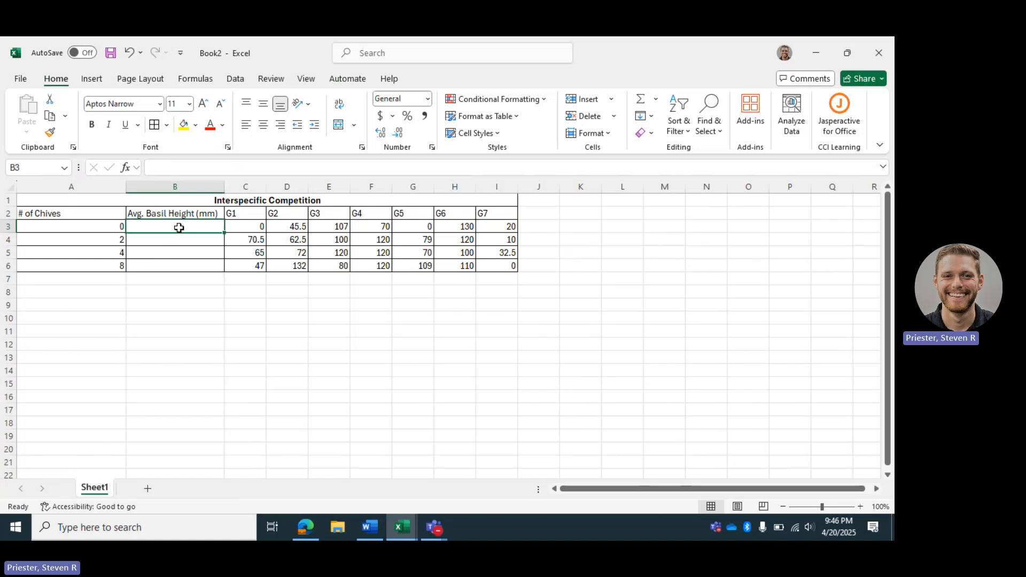
pyautogui.write('=ave')
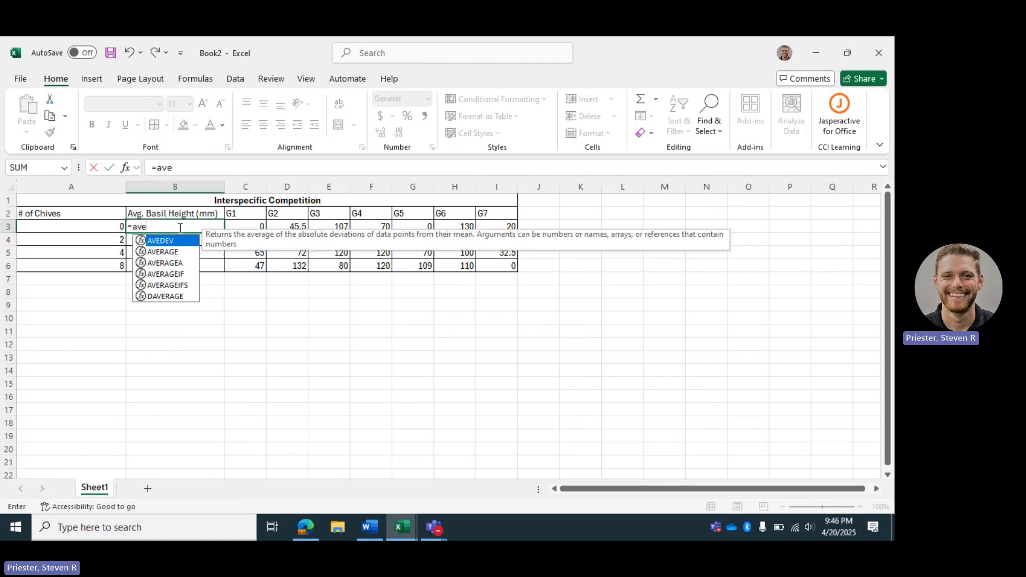
pyautogui.write('rage')
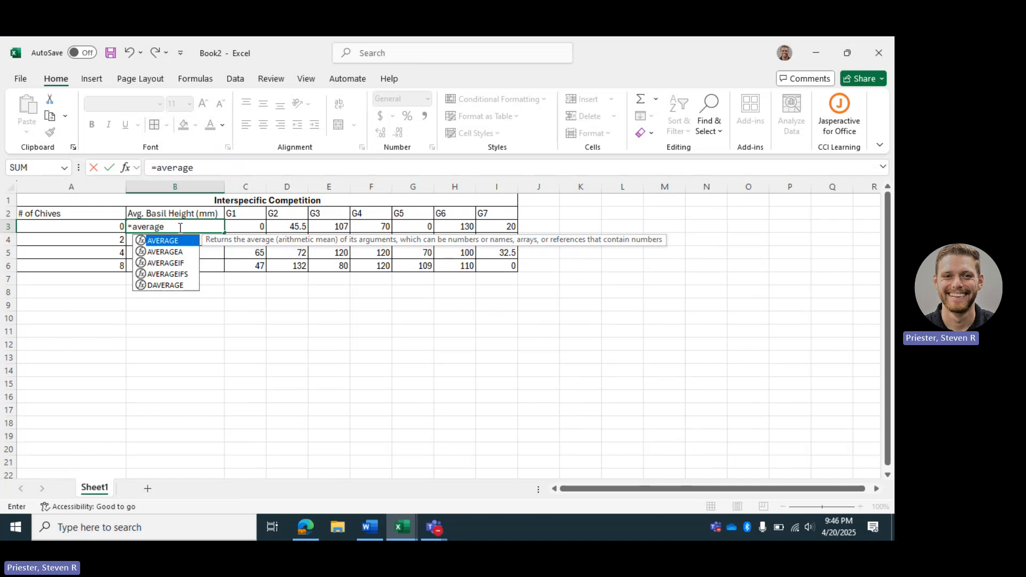
pyautogui.write('(')
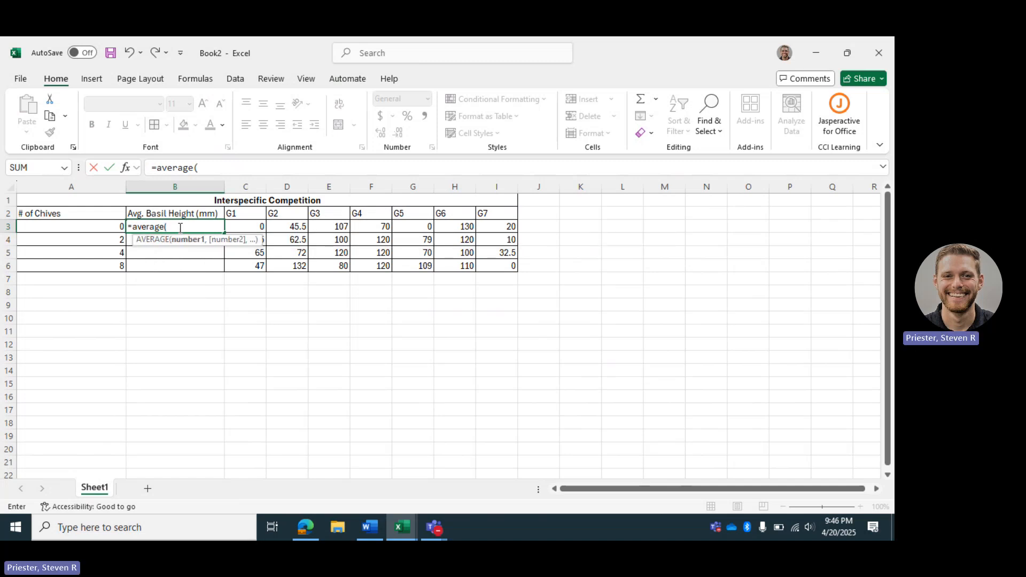
pyautogui.press('BackSpace')
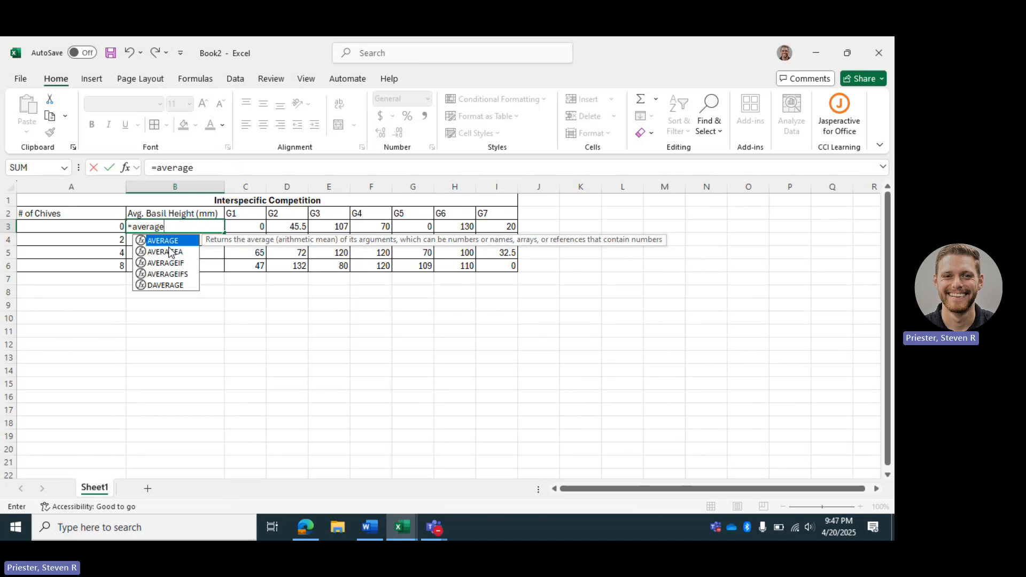
pyautogui.write('(')
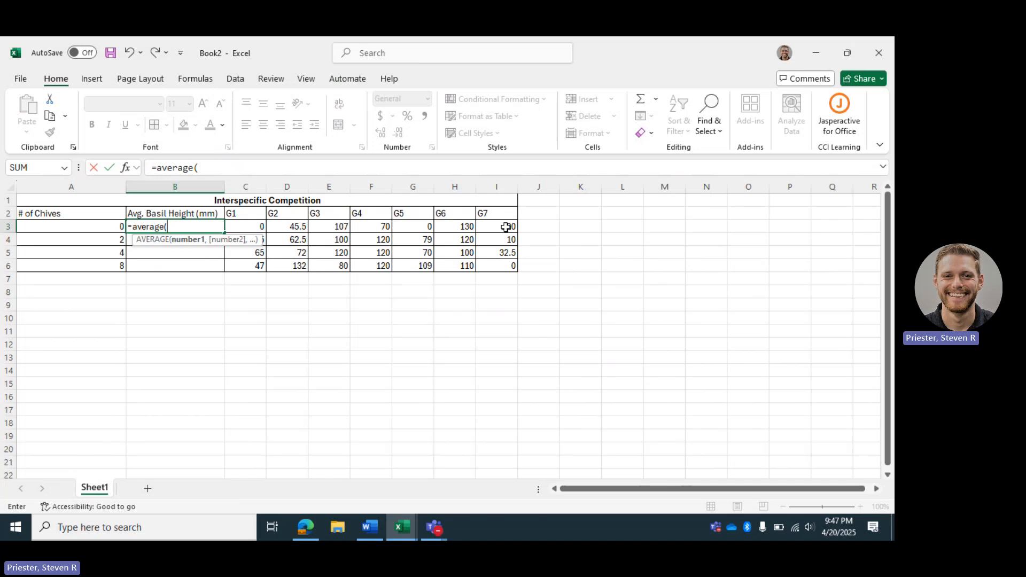
pyautogui.moveTo(506, 227); pyautogui.dragTo(256, 227)
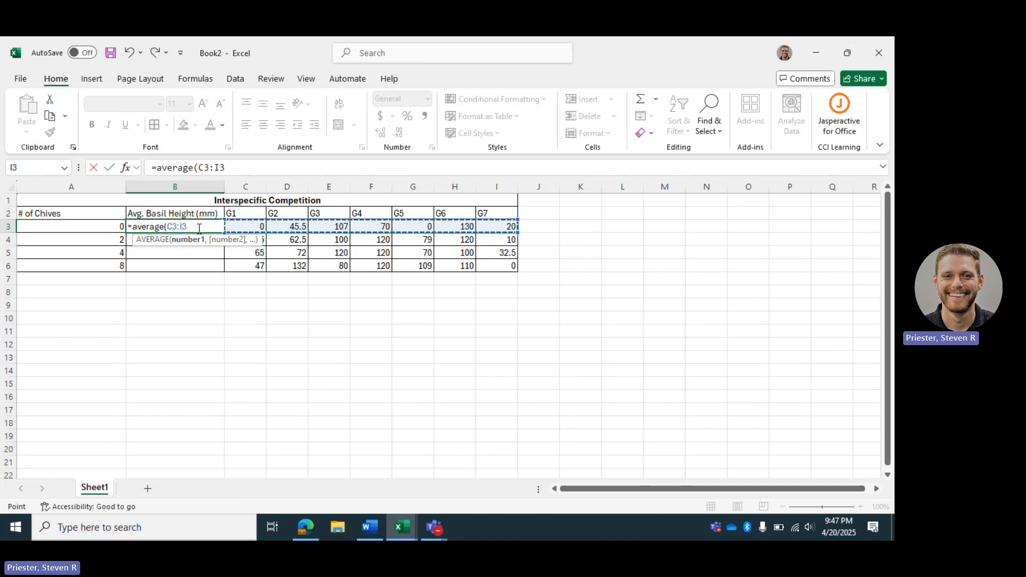
pyautogui.write(')')
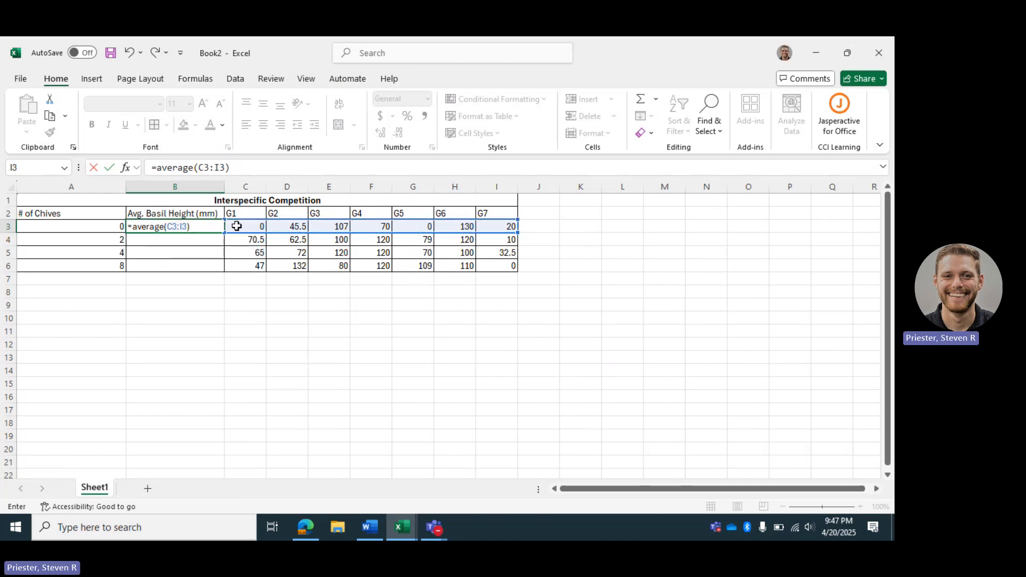
pyautogui.press('Return')
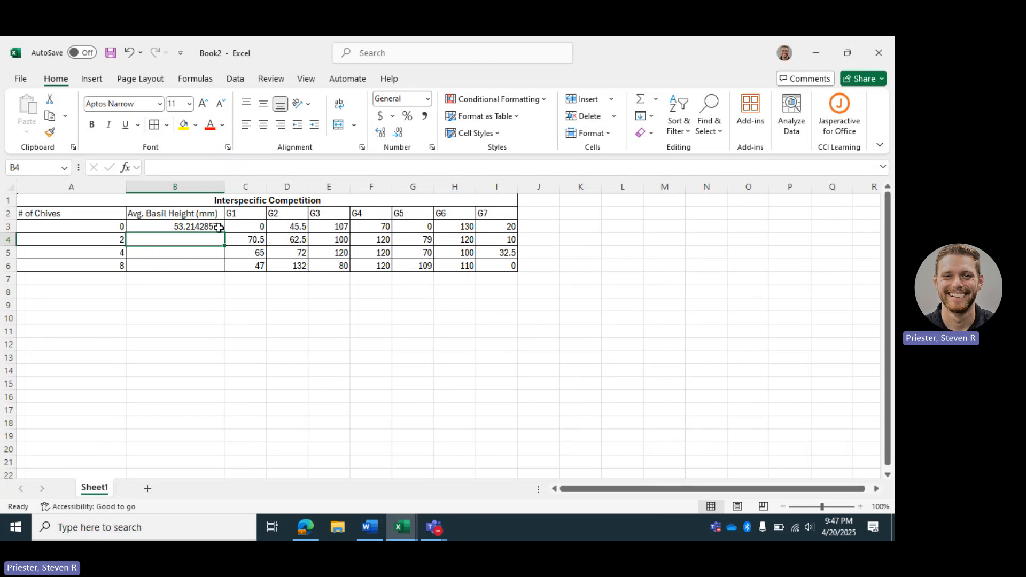
# - Enter the formula =AVERAGE(C4:I4) in B4 to average the basil heights for 2 chives
pyautogui.click(220, 228)
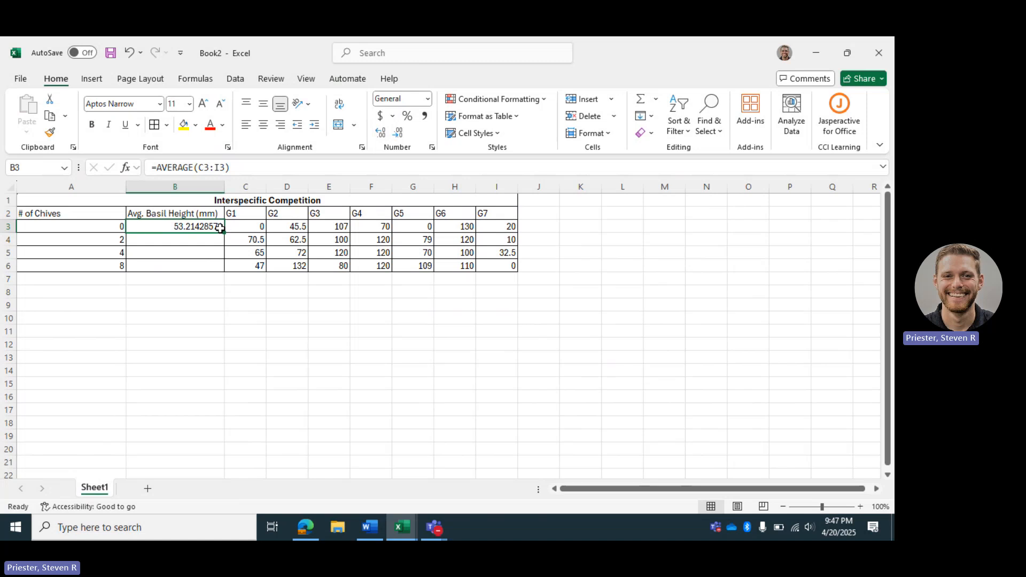
pyautogui.click(204, 239)
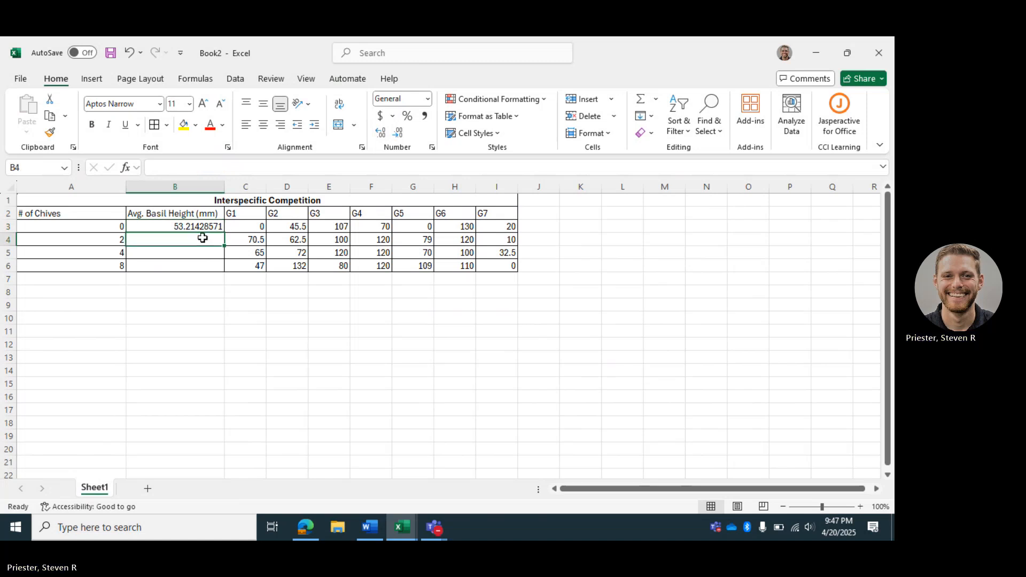
pyautogui.write('=average(')
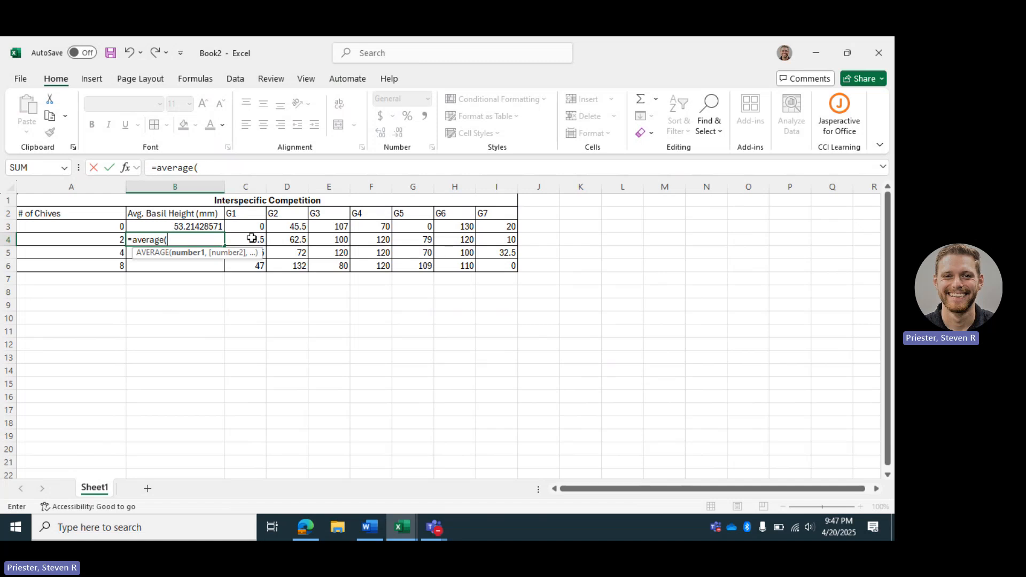
pyautogui.moveTo(253, 239); pyautogui.dragTo(491, 241)
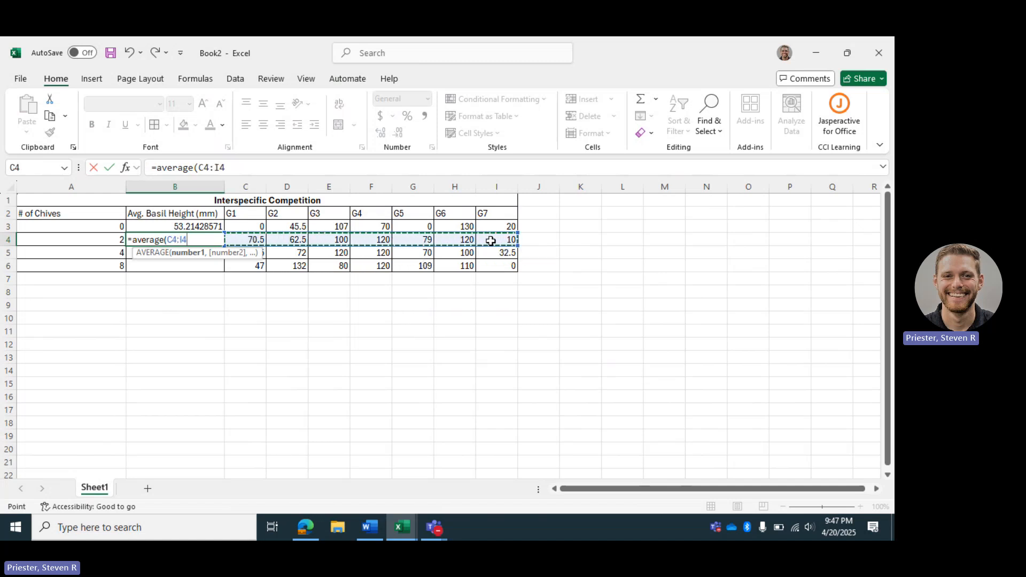
pyautogui.write(')')
pyautogui.press('Return')
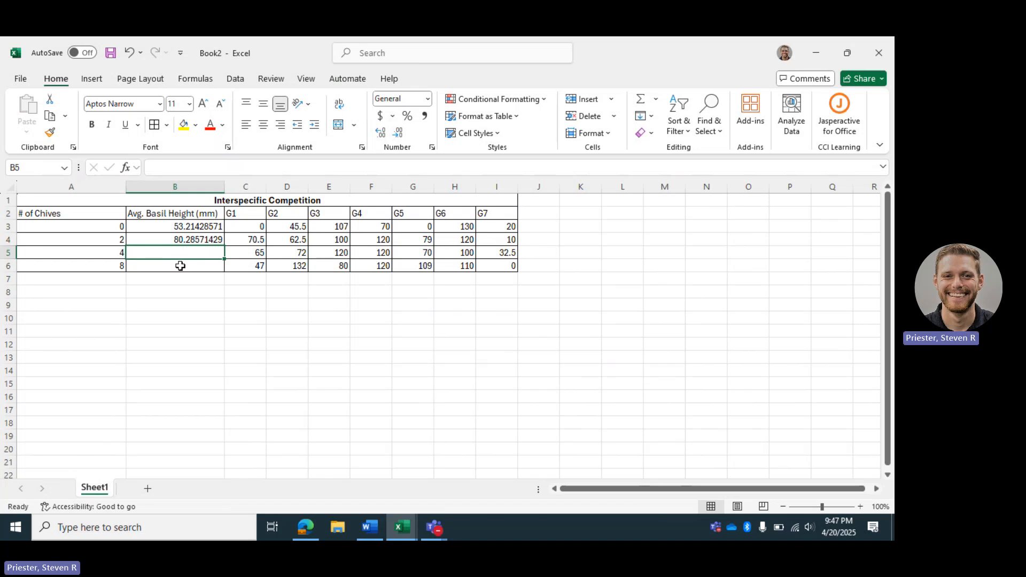
# - Fill the B4 average formula down through B5 and B6
pyautogui.click(213, 240)
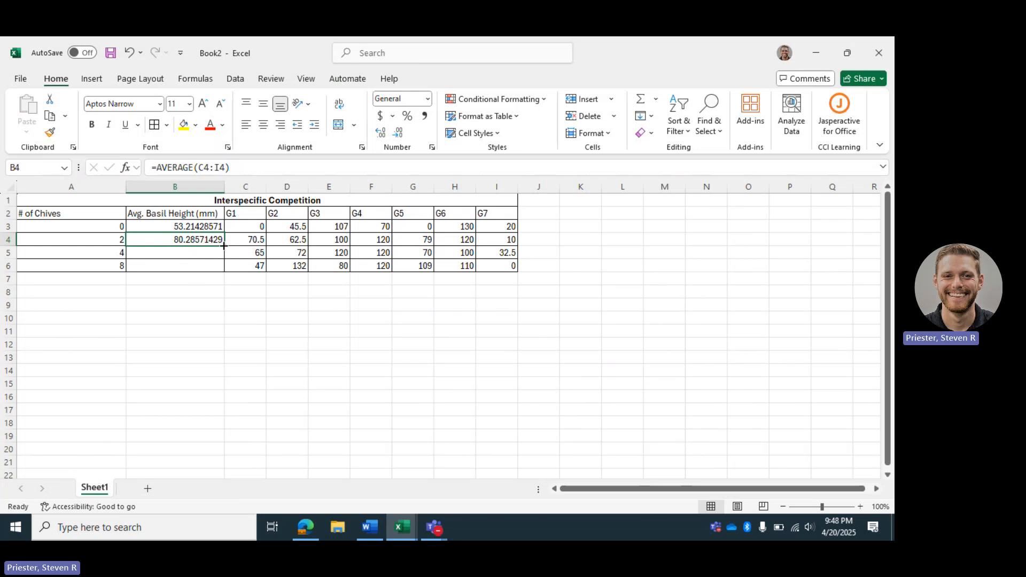
pyautogui.click(187, 253)
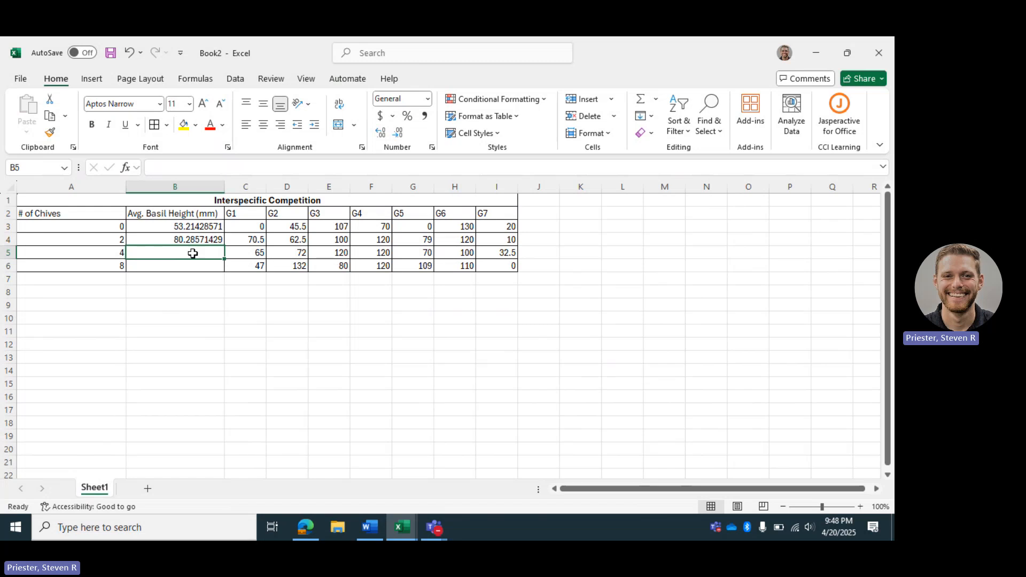
pyautogui.click(185, 266)
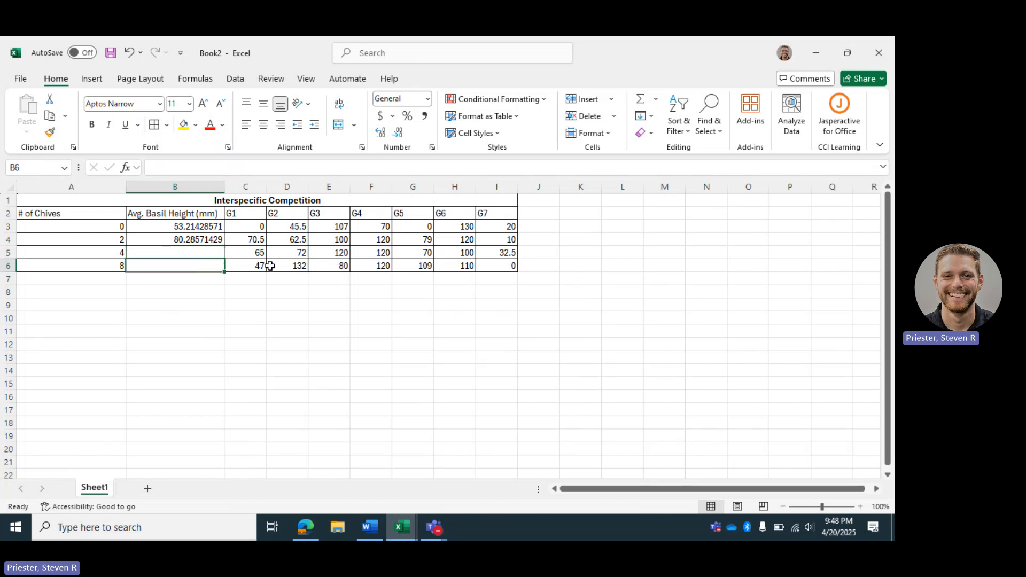
pyautogui.click(209, 241)
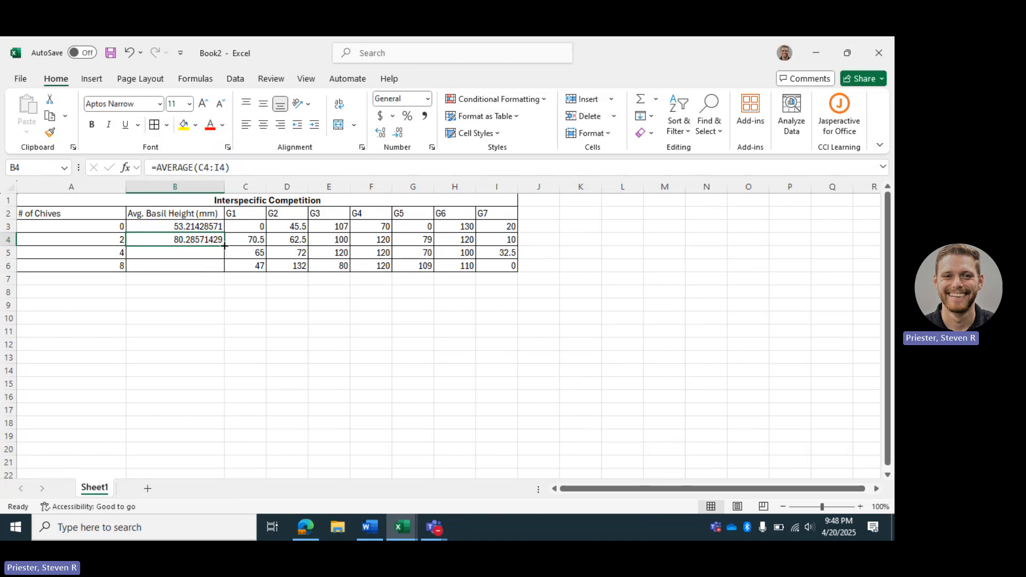
pyautogui.moveTo(225, 246); pyautogui.dragTo(225, 272)
pyautogui.click(241, 295)
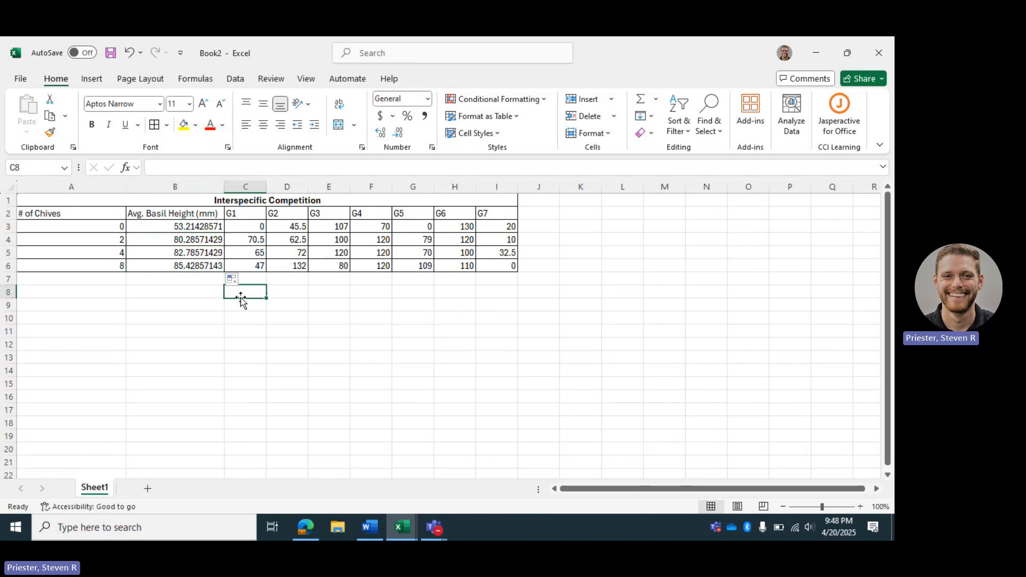
# - Reduce the average basil heights in B3:B6 to one decimal place
pyautogui.click(186, 226)
pyautogui.moveTo(187, 226); pyautogui.dragTo(189, 264)
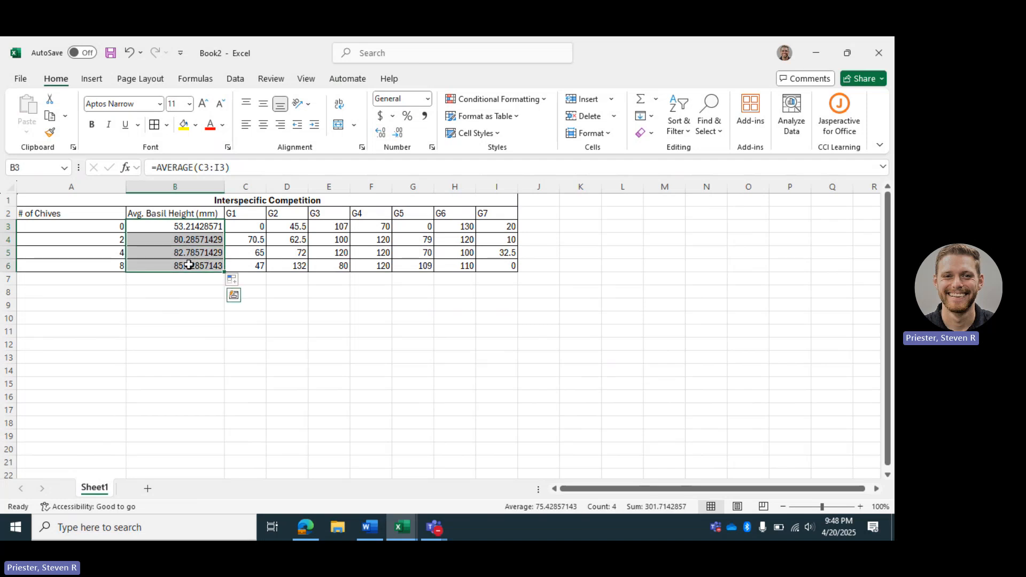
pyautogui.click(400, 133)
pyautogui.click(400, 133)
pyautogui.click(400, 133)
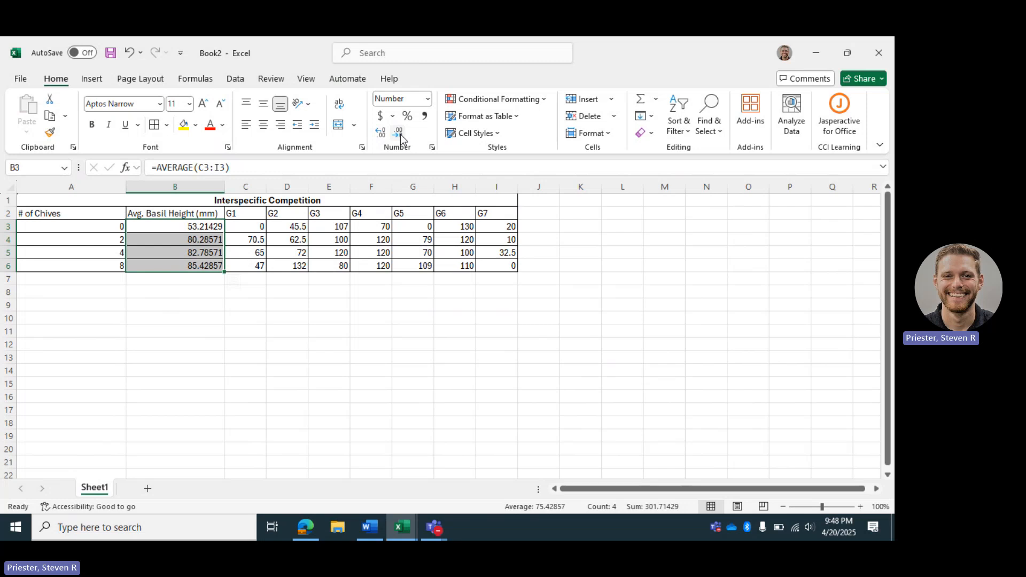
pyautogui.click(400, 134)
pyautogui.click(400, 134)
pyautogui.click(400, 133)
pyautogui.click(400, 133)
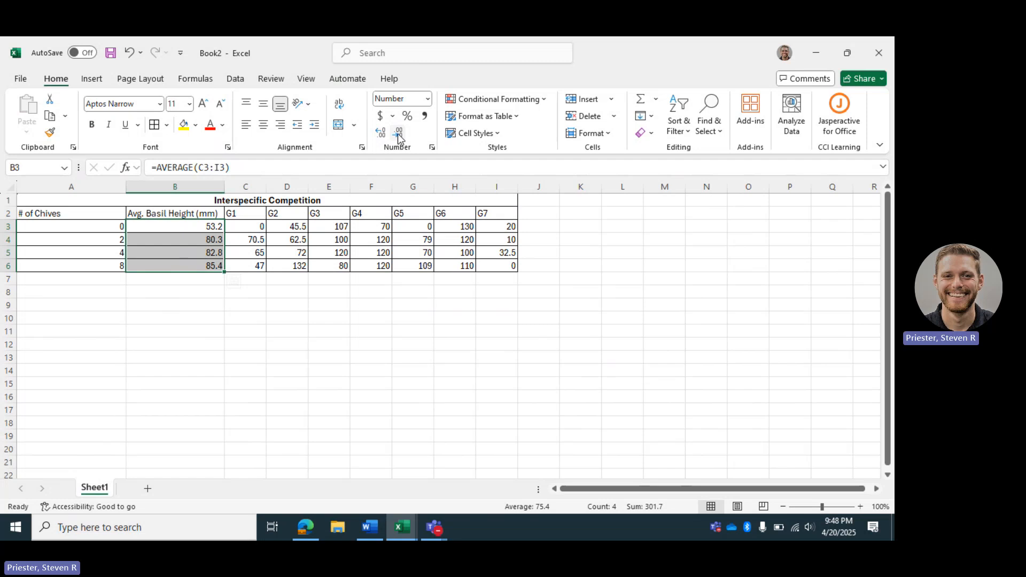
# - Copy the whole table A1:I6
pyautogui.click(227, 335)
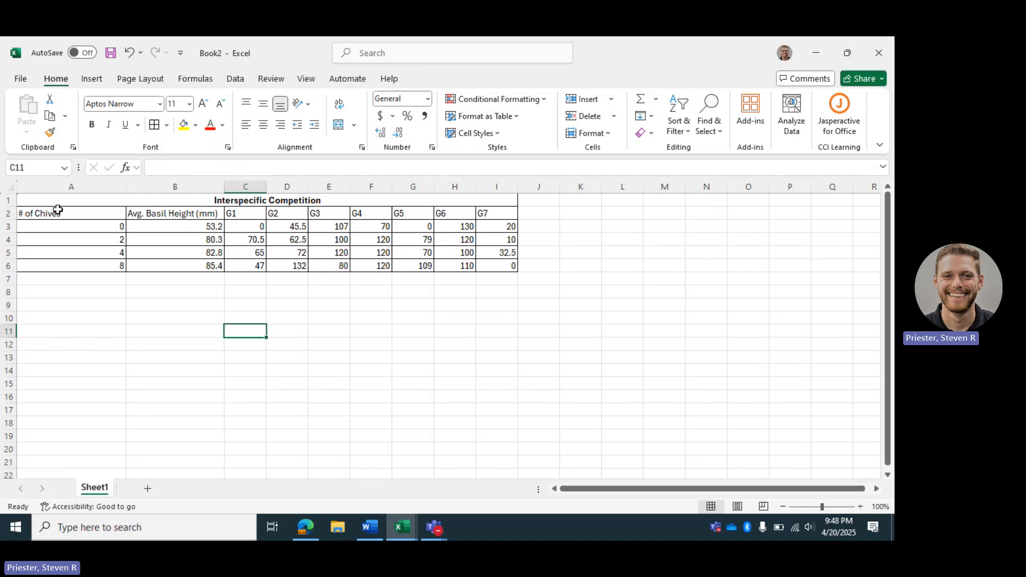
pyautogui.moveTo(43, 200); pyautogui.dragTo(443, 264)
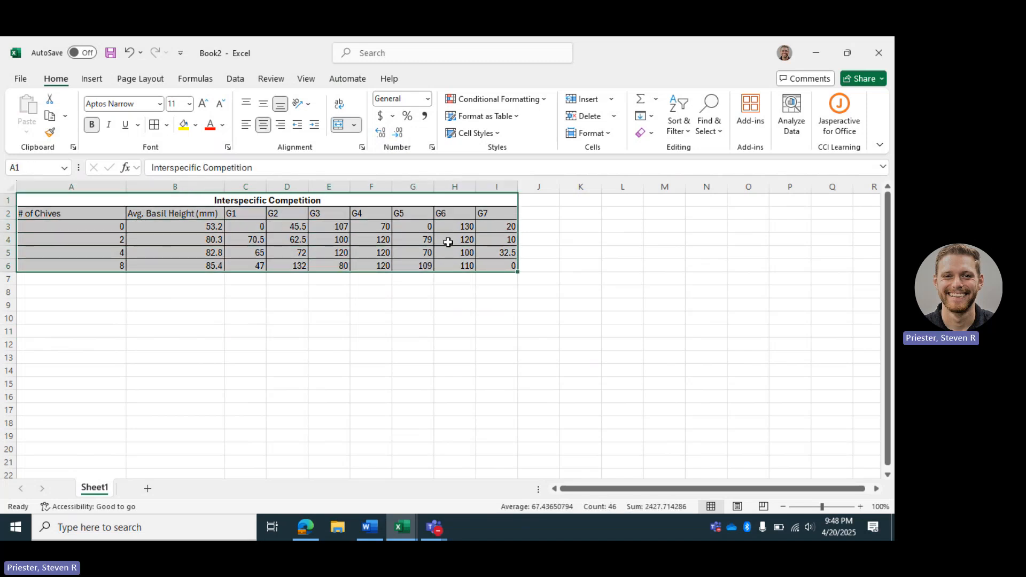
pyautogui.rightClick(447, 242)
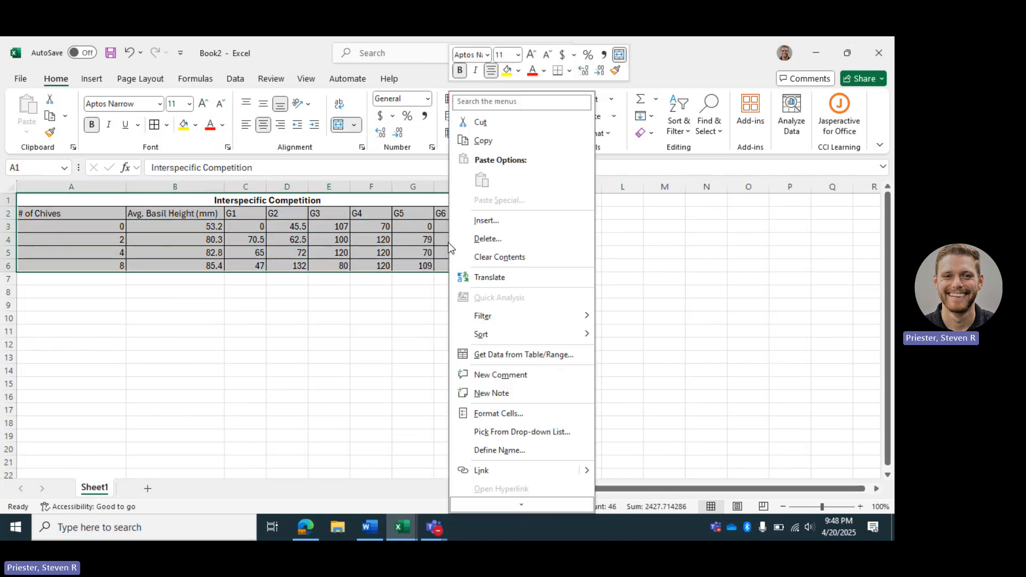
pyautogui.click(501, 144)
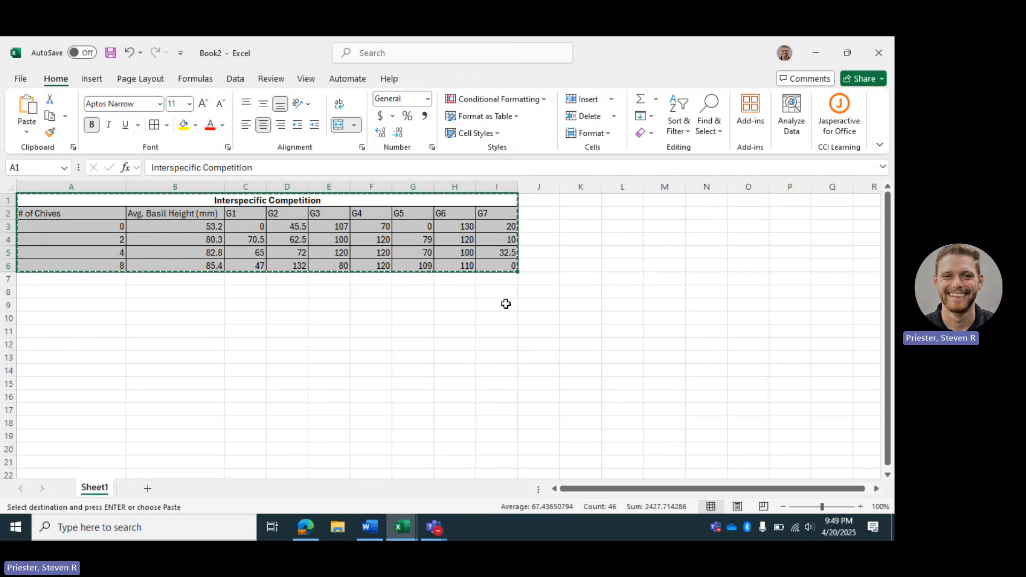